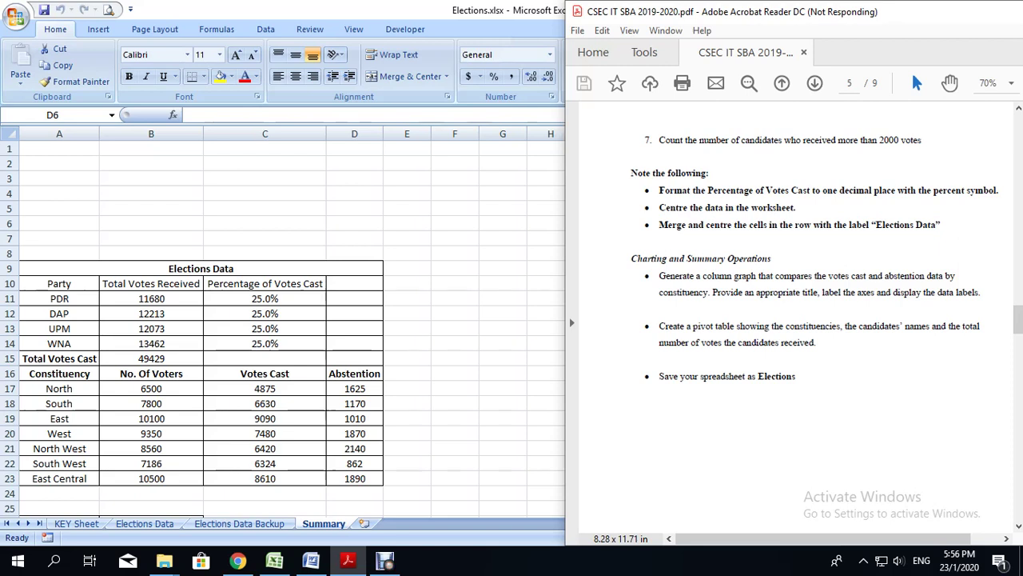
Insert a 3-D clustered column chart from the Constituency, Votes Cast and Abstention columns in A16:A23 and C16:D23 of the Summary sheet
left_click(569, 317)
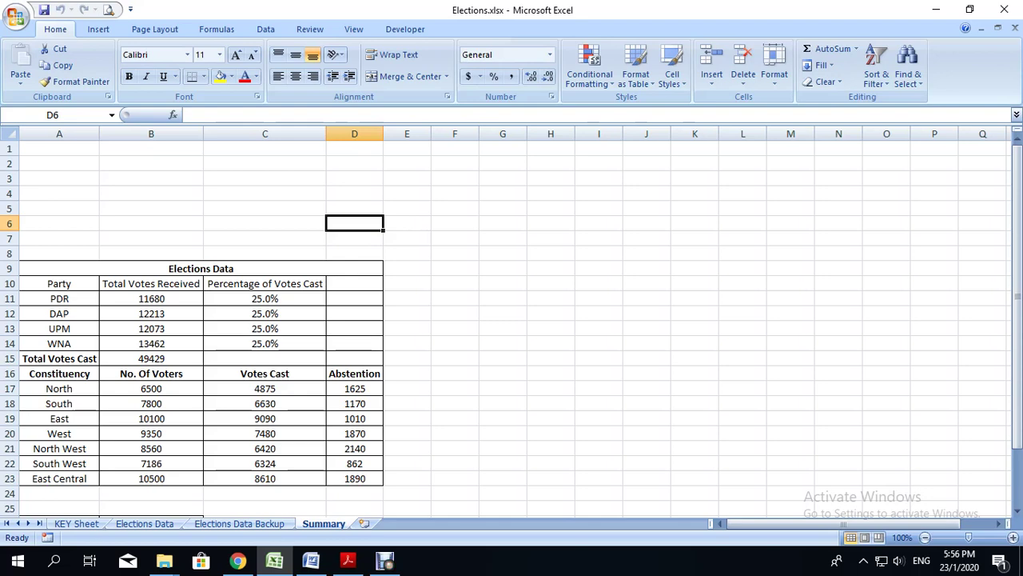
left_click_drag(79, 374, 99, 483)
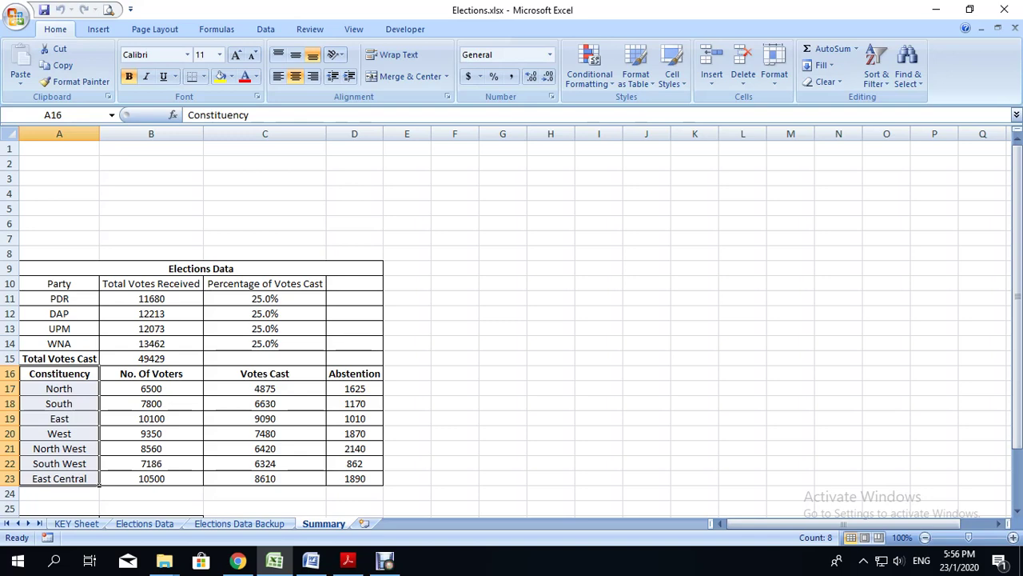
left_click_drag(265, 373, 354, 478)
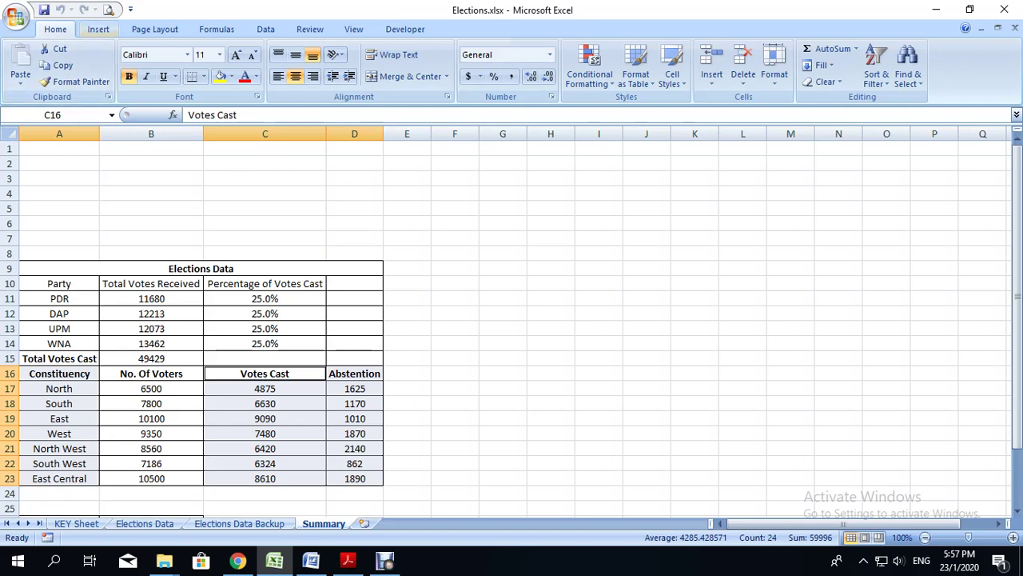
left_click(98, 29)
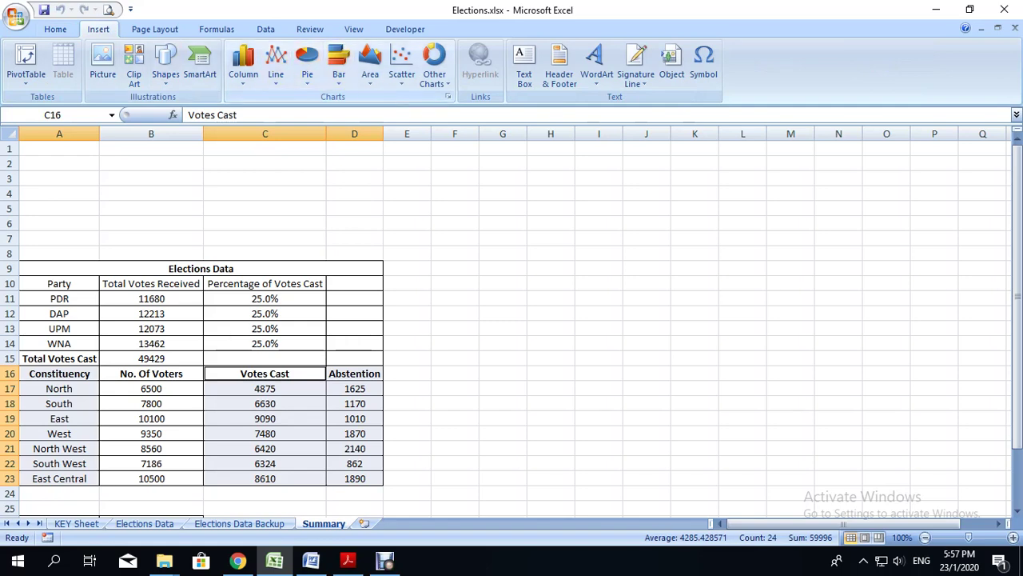
left_click(243, 64)
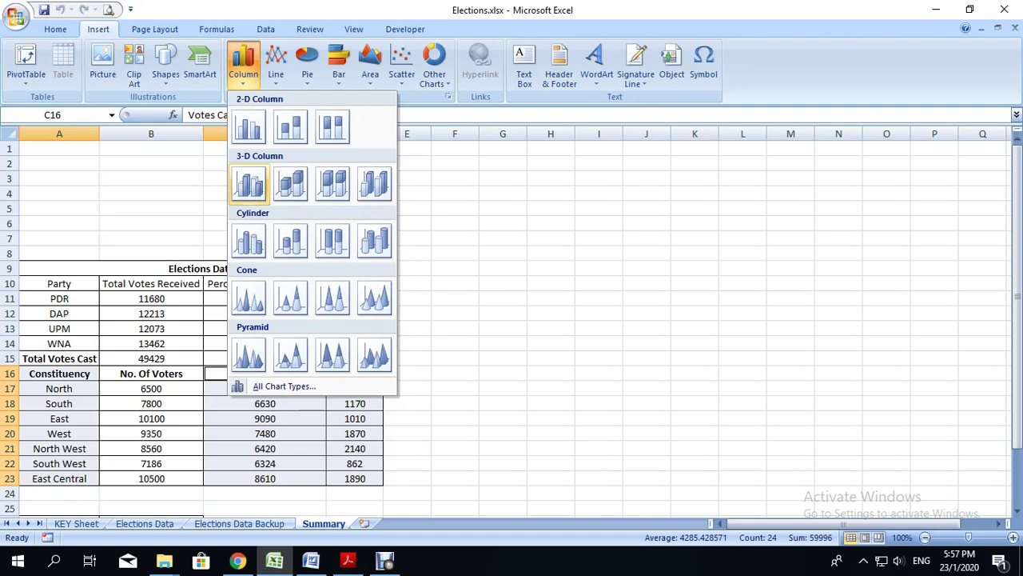
left_click(248, 183)
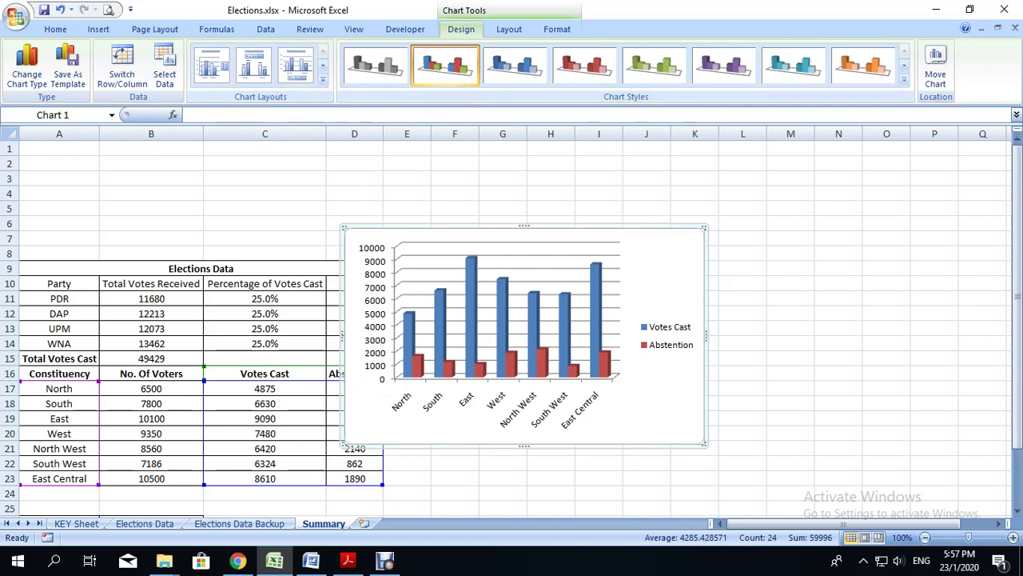
left_click(510, 29)
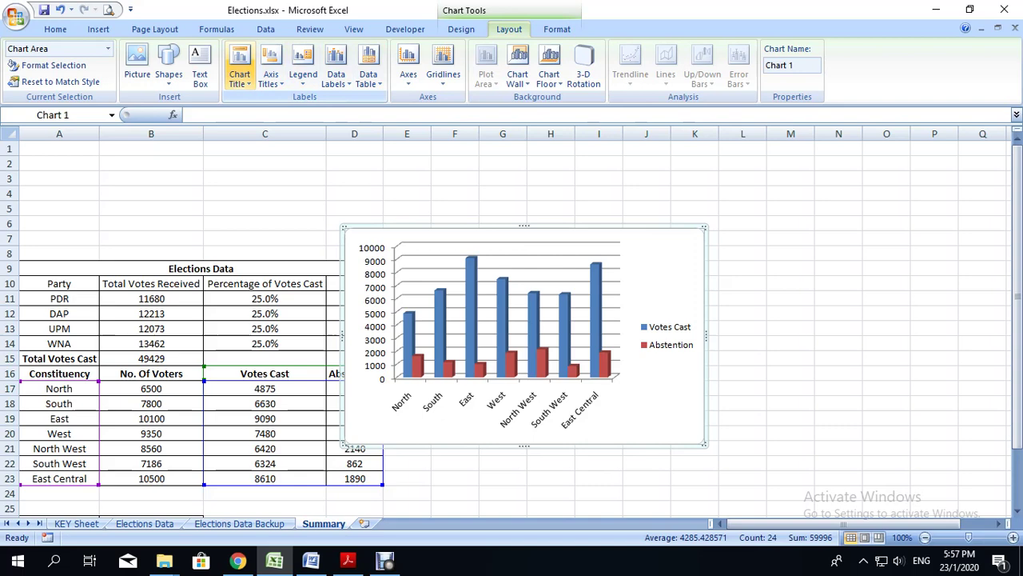
left_click(240, 66)
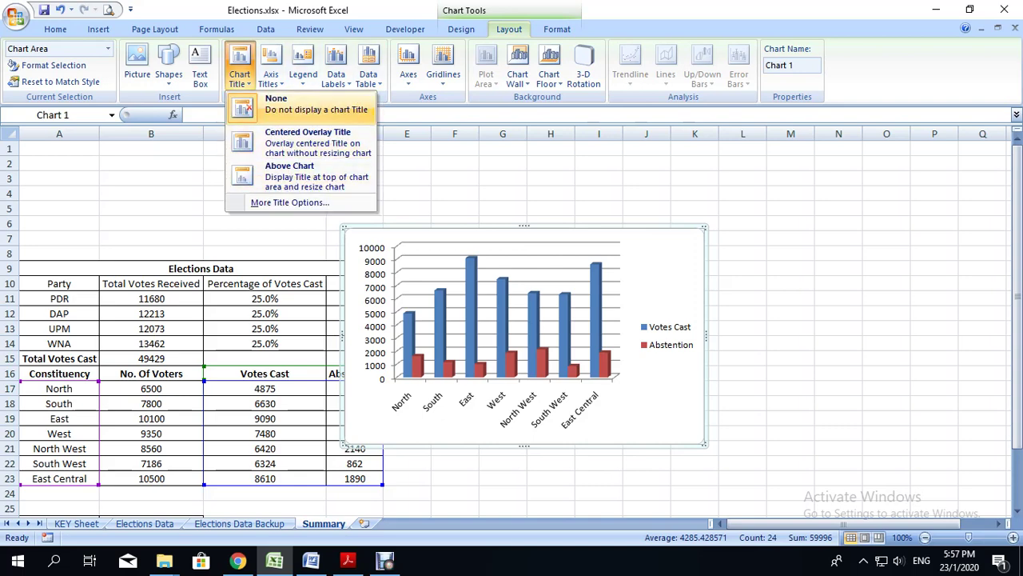
left_click(271, 66)
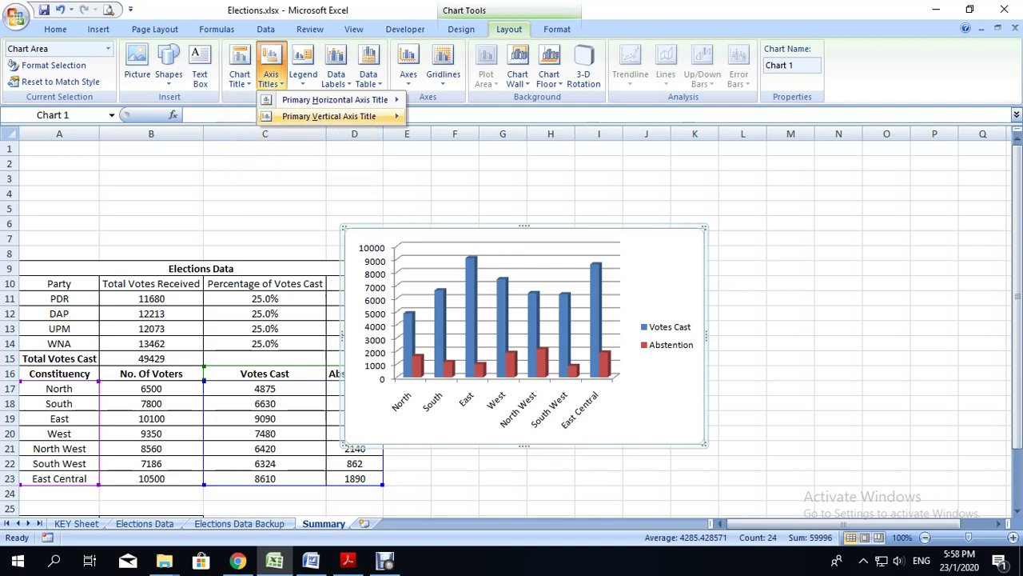
mouse_move(336, 116)
left_click(303, 68)
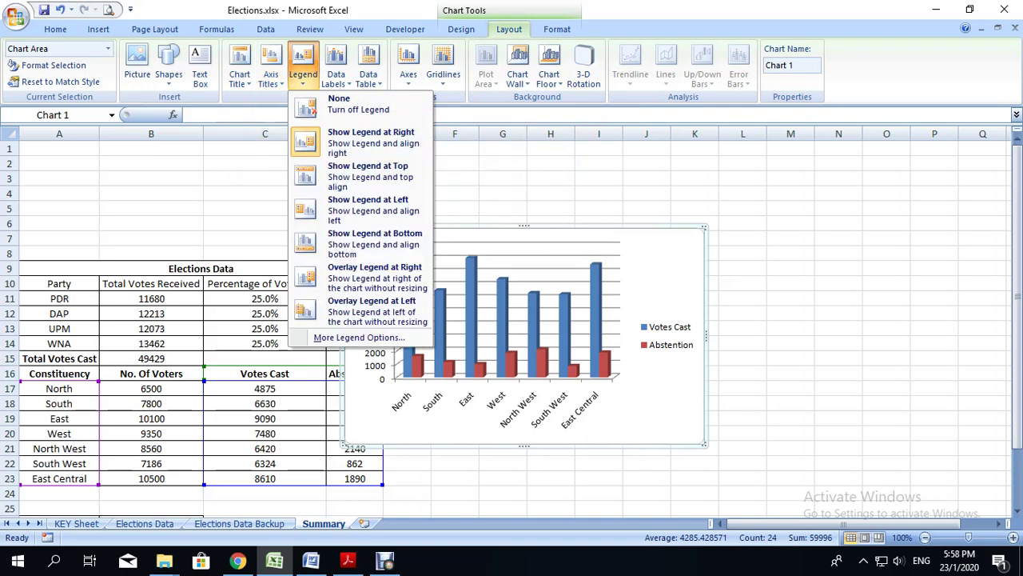
Apply the chart layout that includes a chart title, both axis titles and a legend beside the columns
left_click(461, 29)
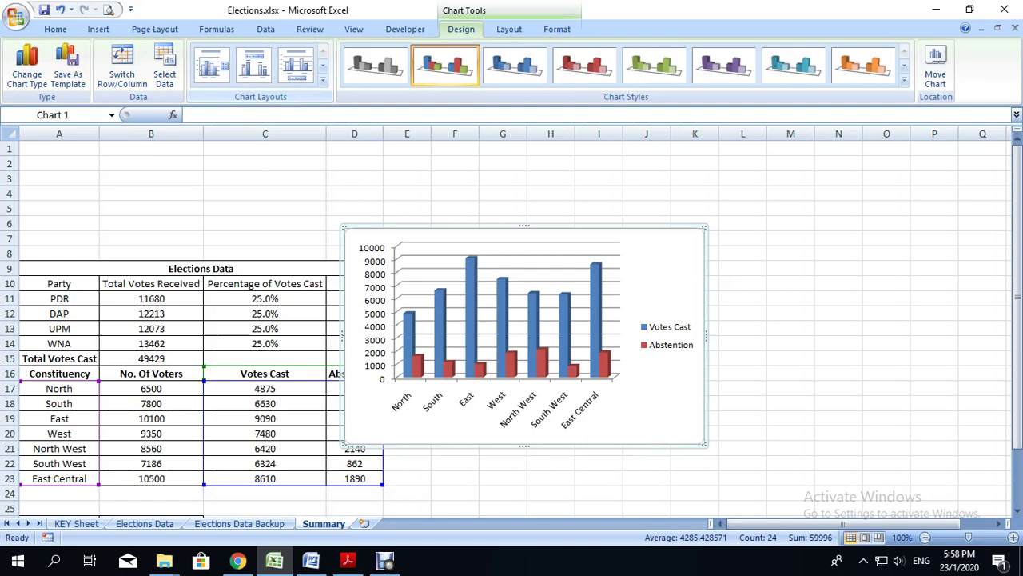
left_click(323, 65)
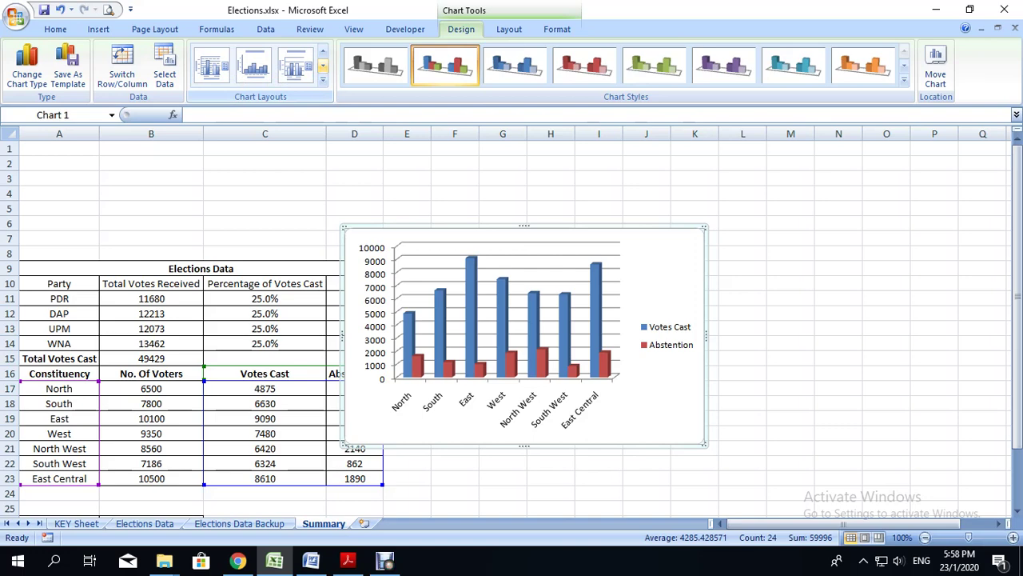
left_click(295, 65)
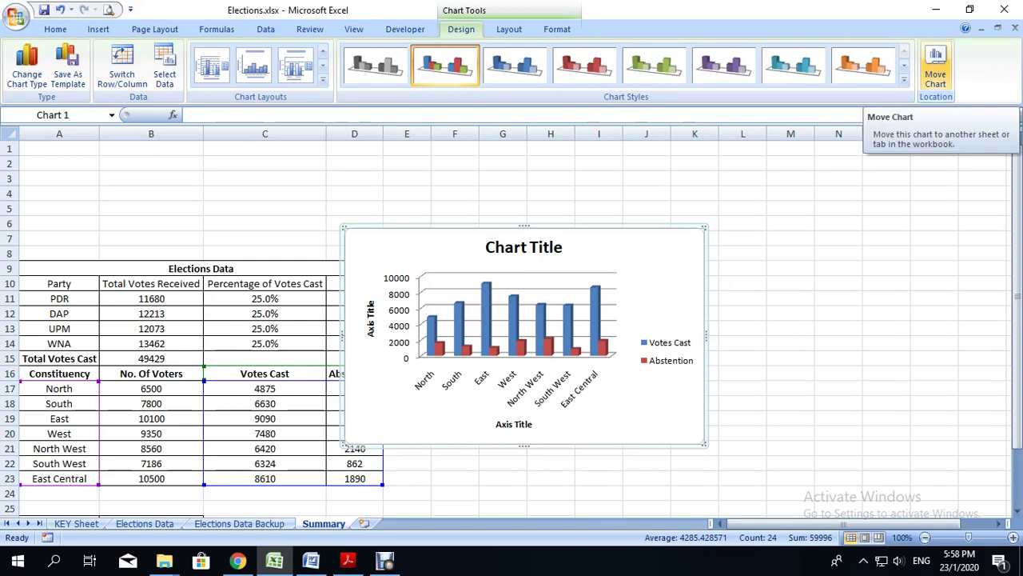
Move the chart to a new sheet named "Column Chart"
left_click(935, 67)
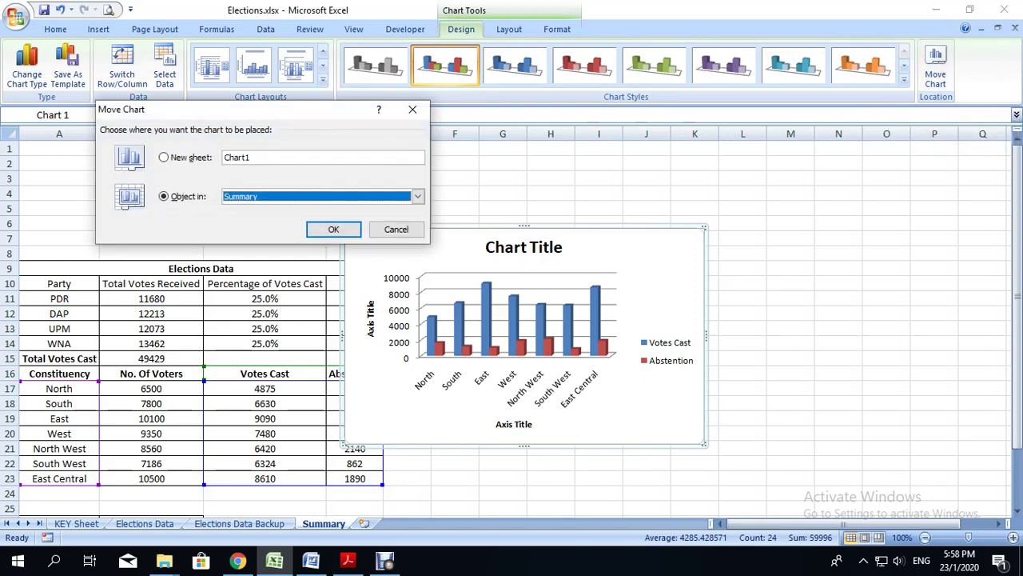
left_click_drag(281, 115, 517, 196)
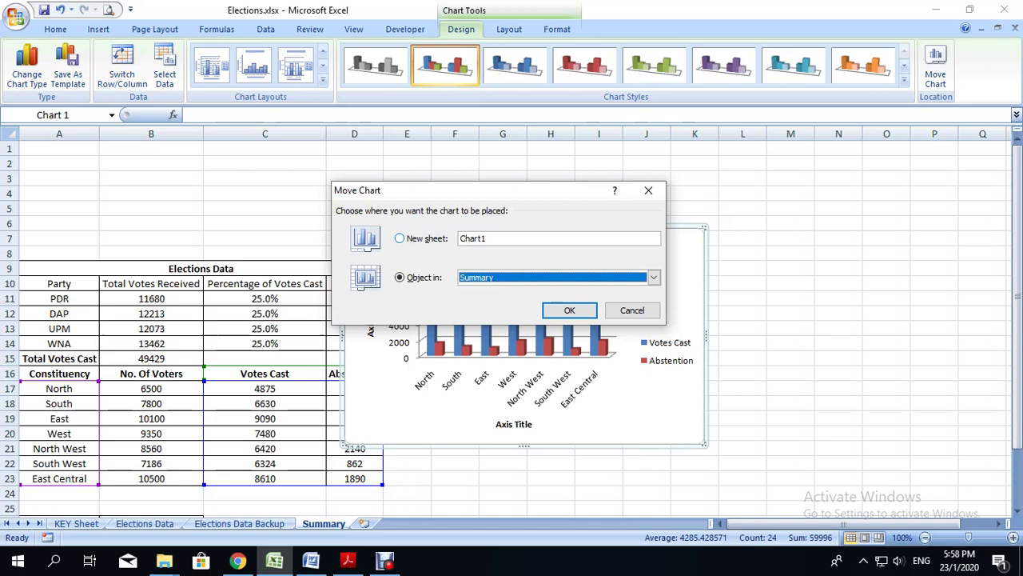
key("alt+s")
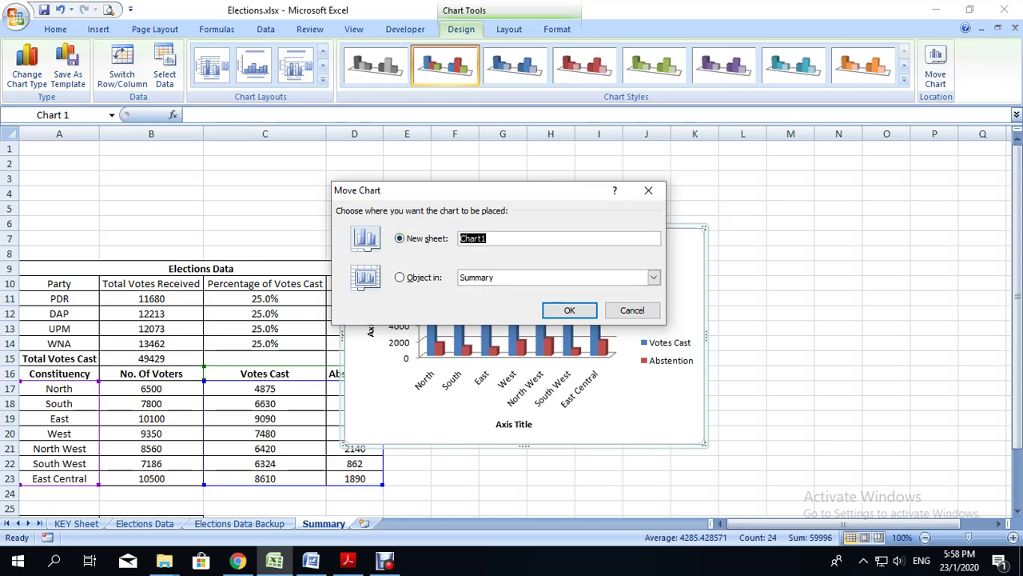
type("Column Chart")
key("Return")
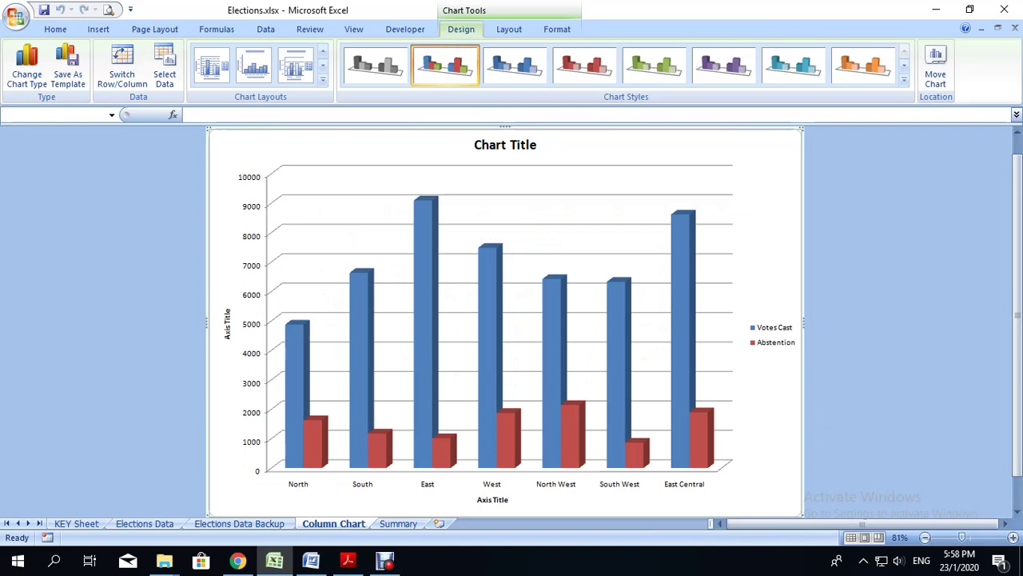
Replace the placeholder chart title with "Votes Cast Compared with Abtentions"
left_click(505, 145)
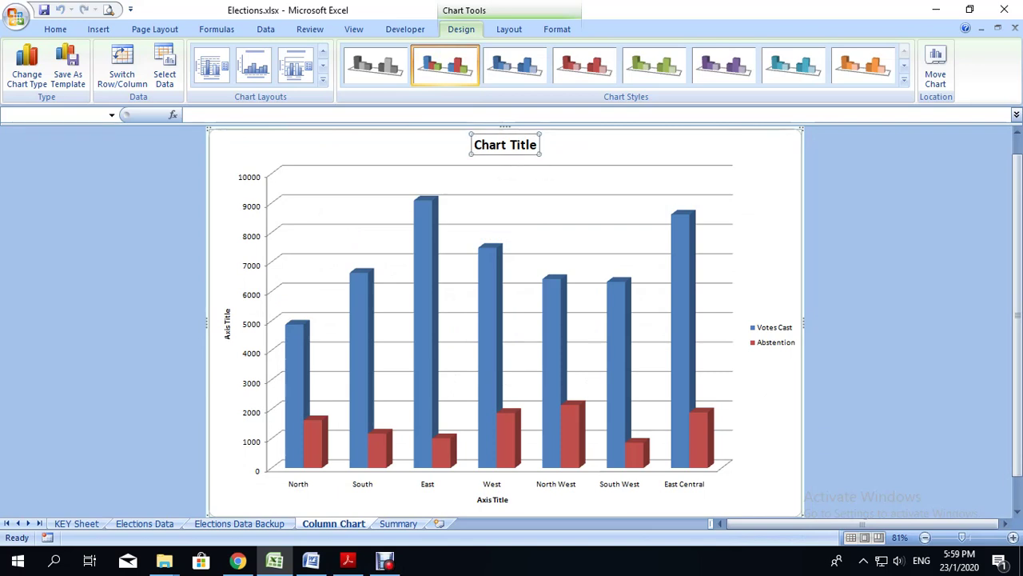
left_click_drag(471, 145, 539, 144)
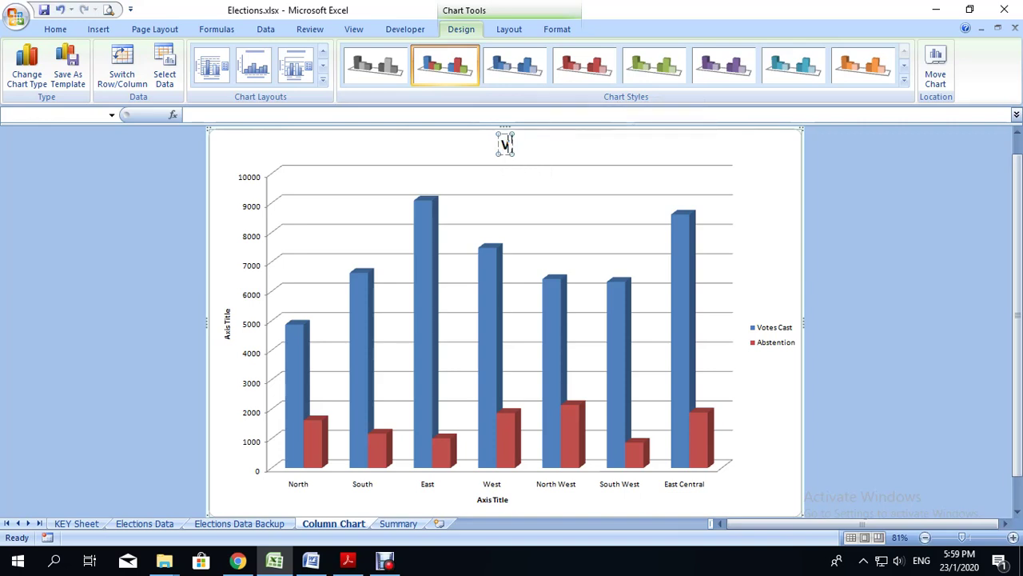
type("otes Cast")
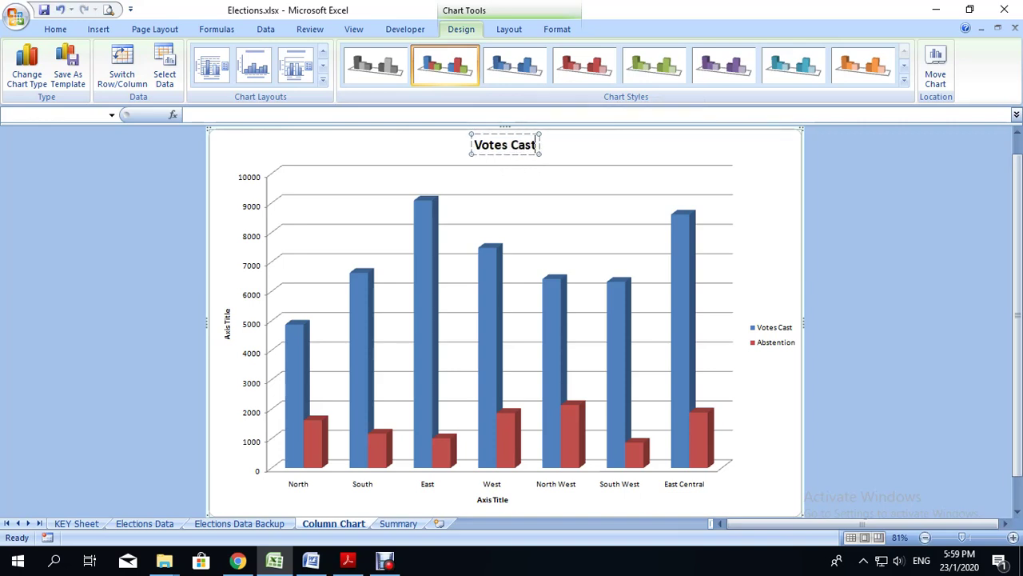
type(" Co")
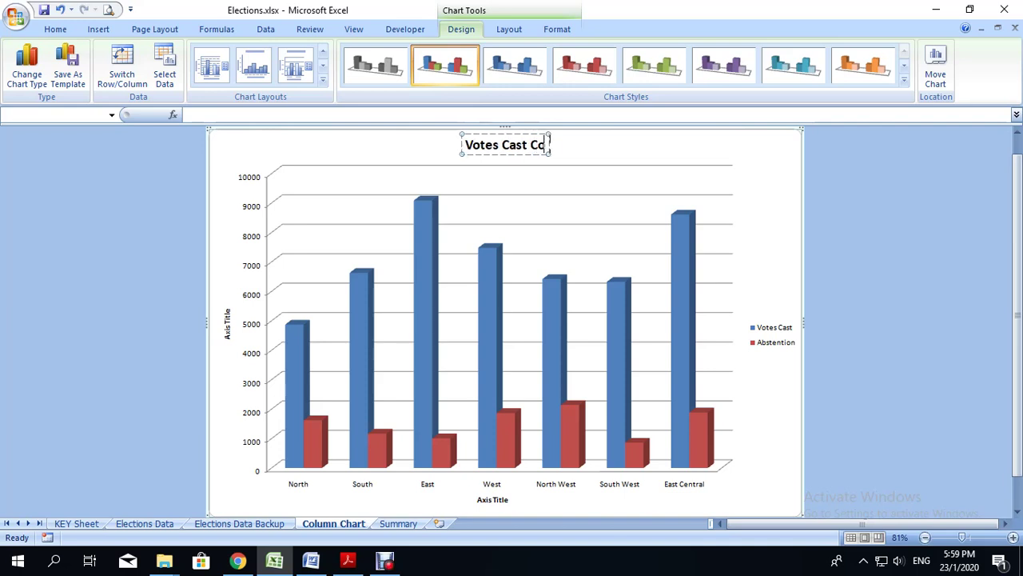
type("mpared with")
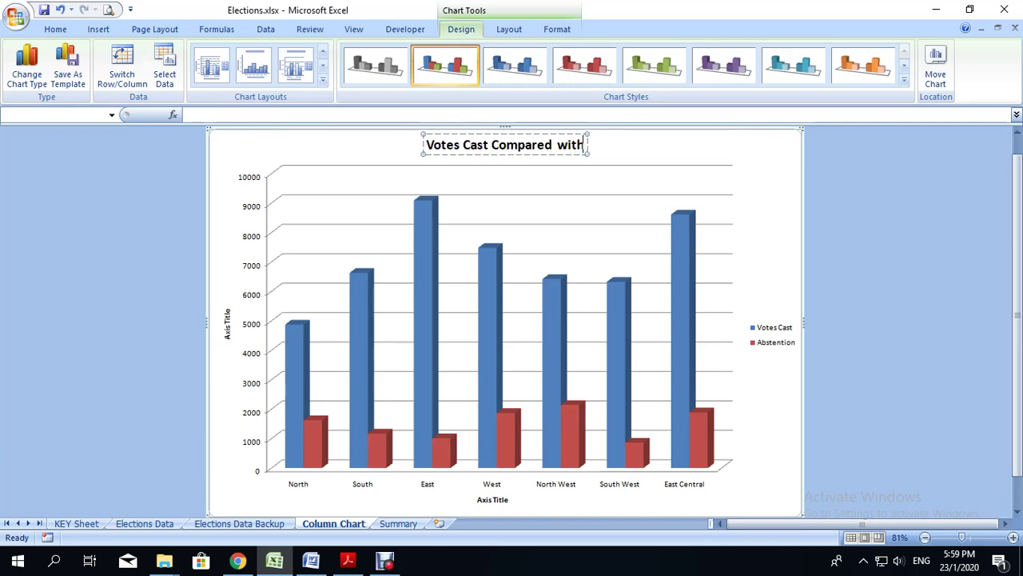
type(" Abs")
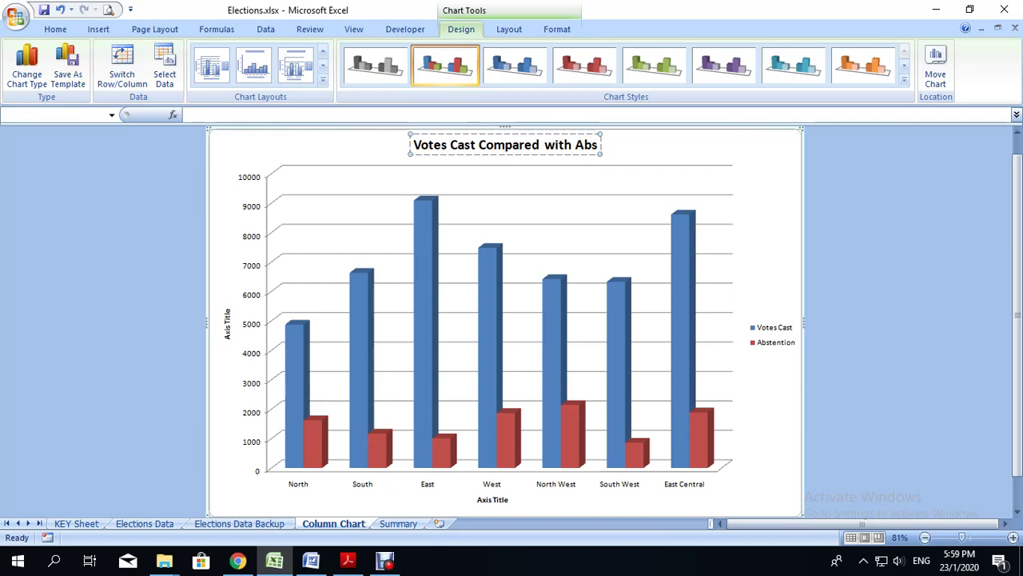
key("BackSpace")
type("tentic")
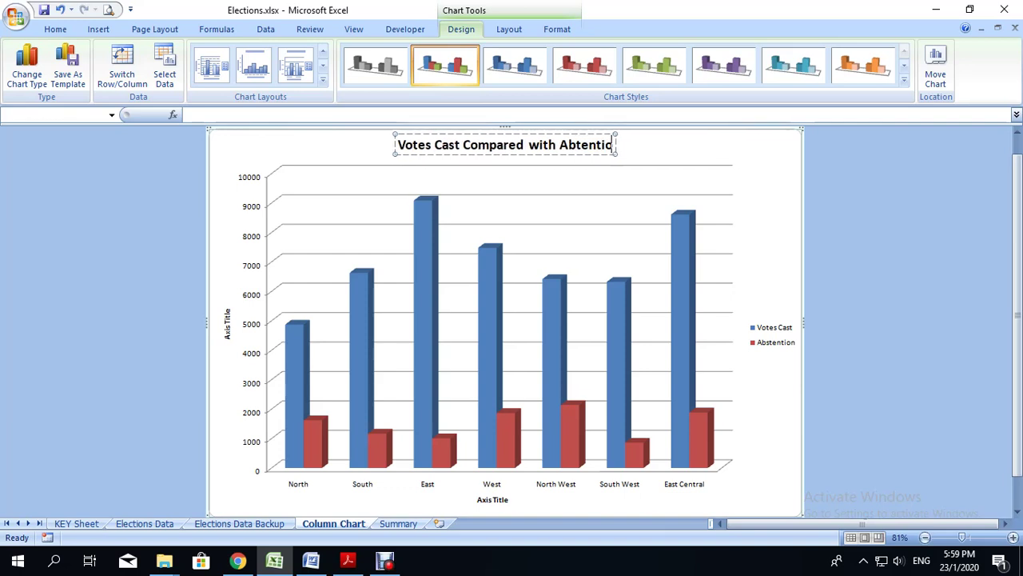
type("ns")
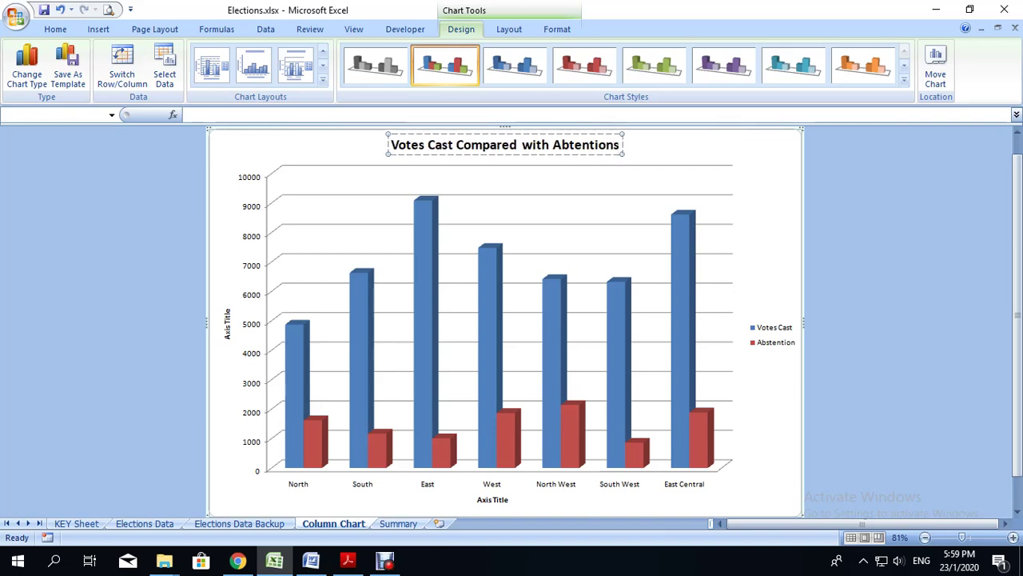
Set the chart's horizontal axis title to "Constituencies"
scroll(505, 320, "down", 1)
scroll(506, 320, "up", 1)
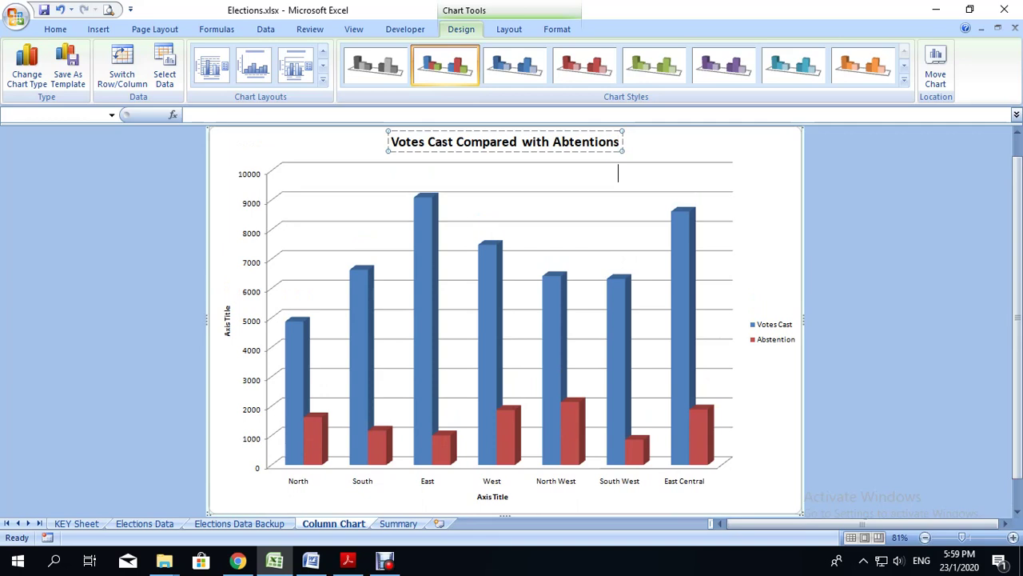
left_click(493, 497)
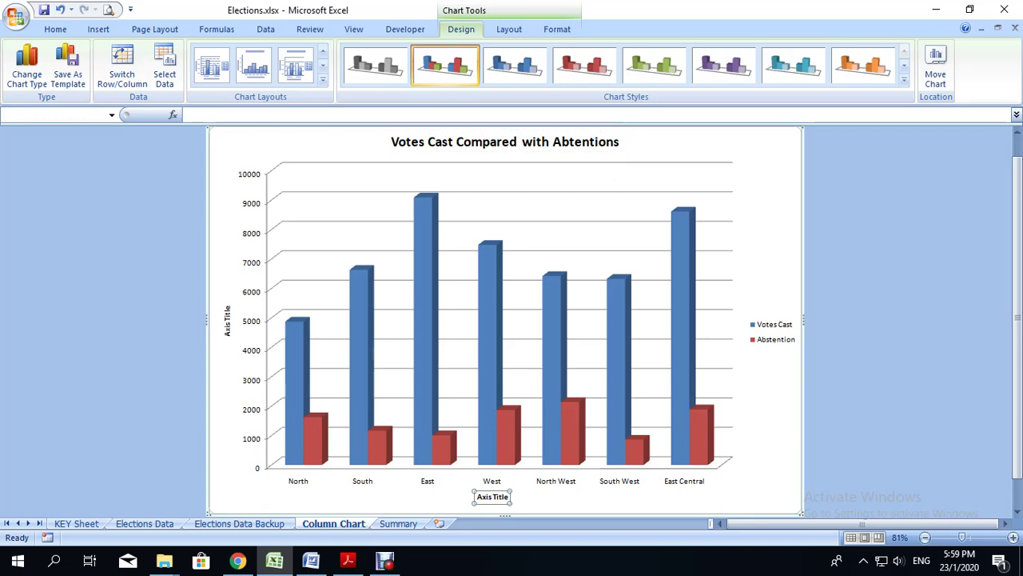
left_click(493, 497)
triple_click(493, 497)
type("Const")
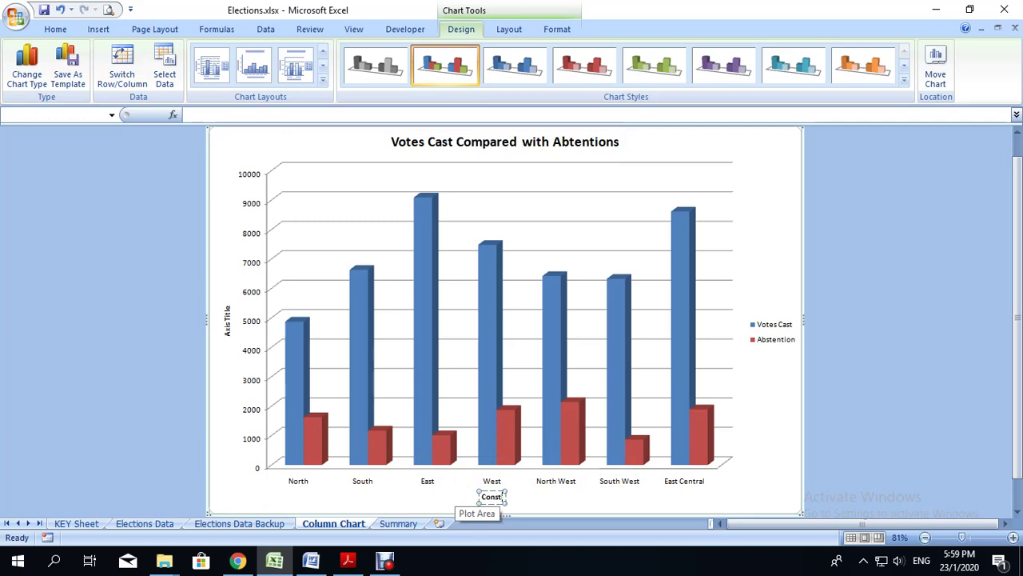
type("ituencies")
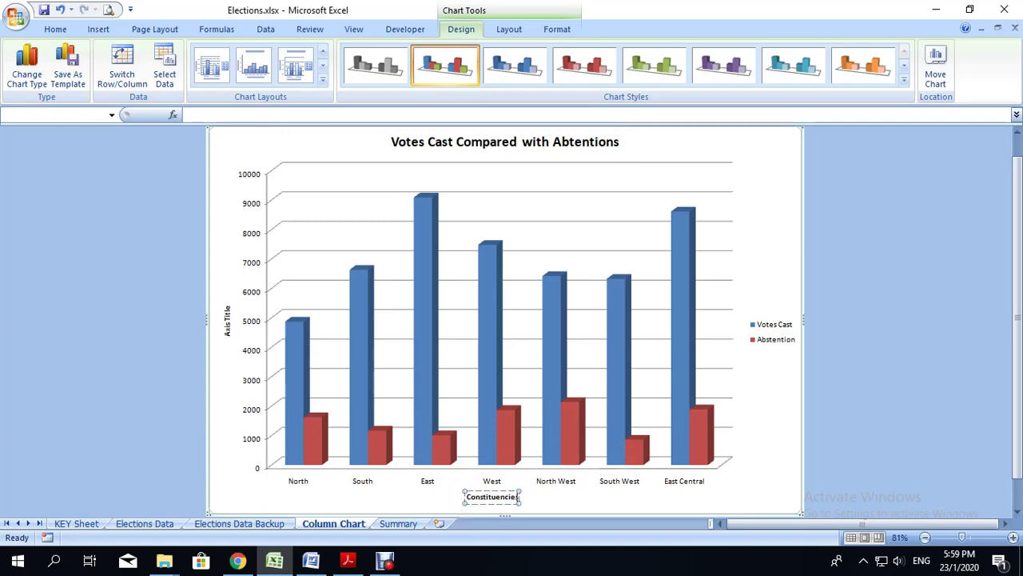
Set the chart's vertical axis title to "Number" and deselect the chart
left_click(227, 321)
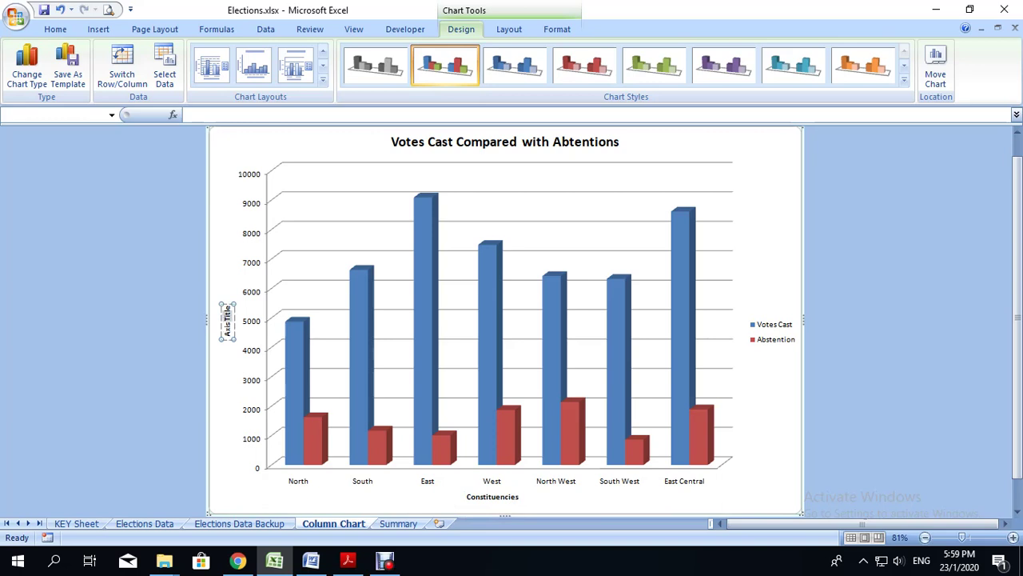
left_click_drag(227, 333, 227, 306)
type("Number")
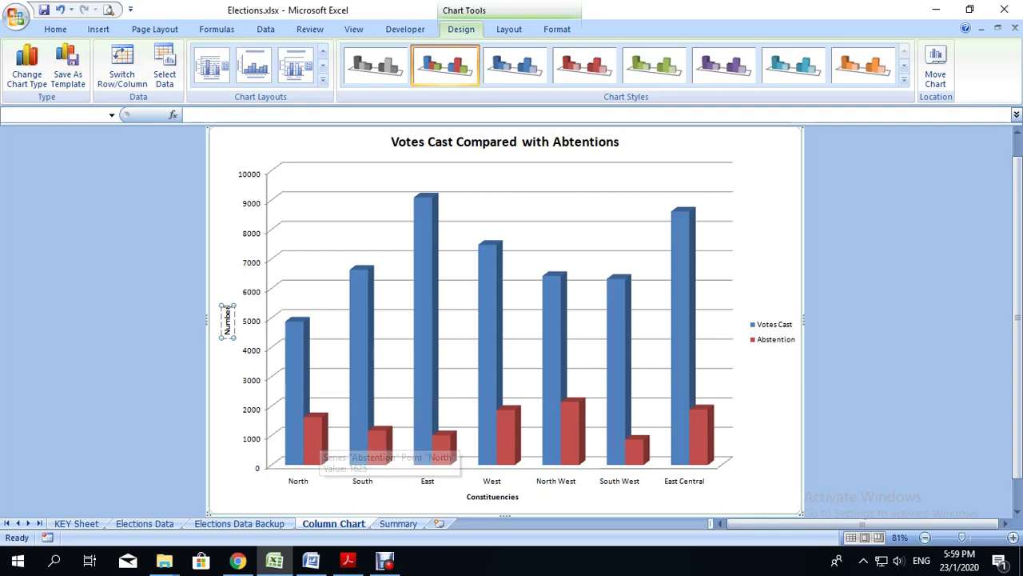
key("Escape")
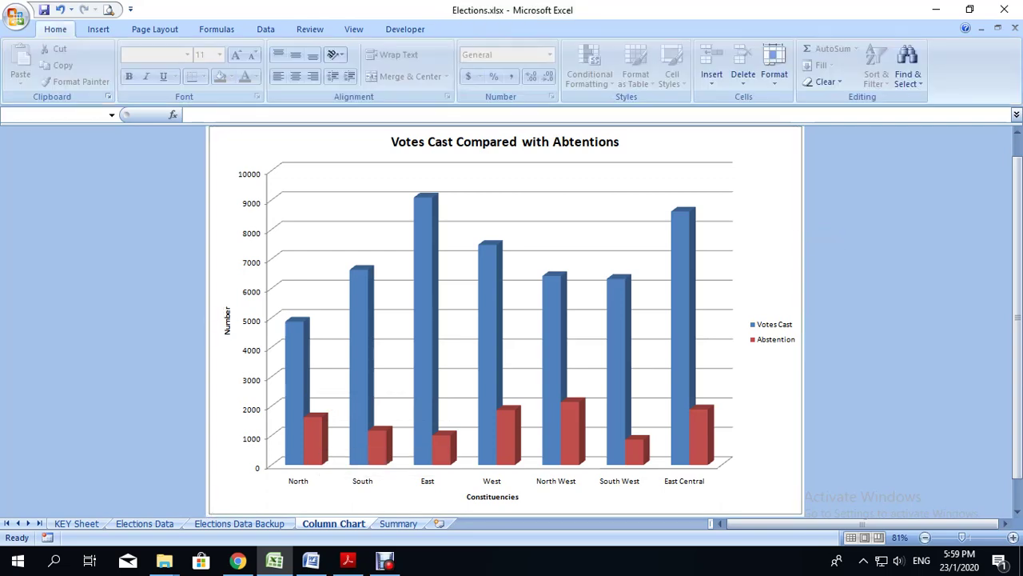
left_click(384, 559)
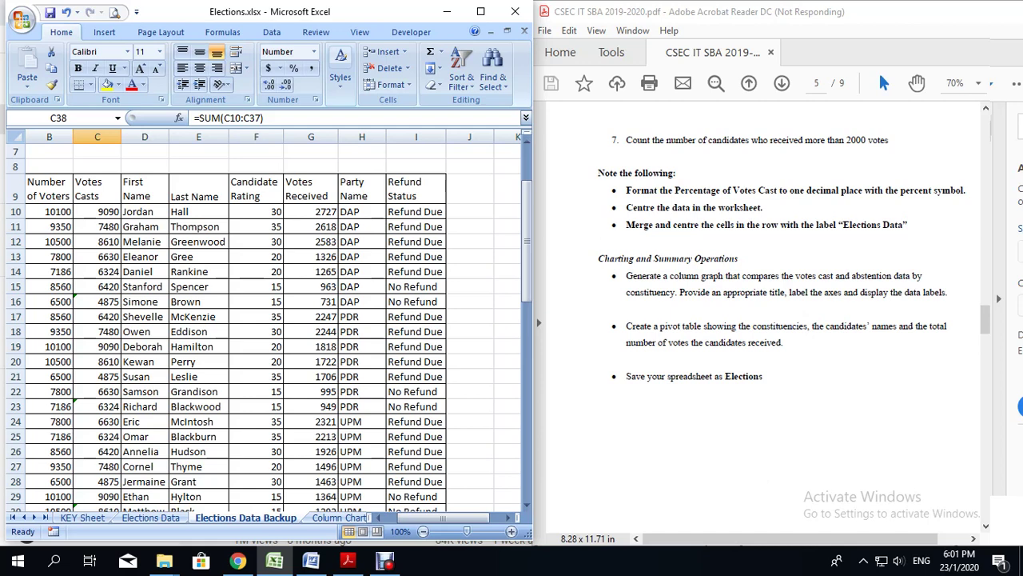
Create a pivot table on a new worksheet from the constituency and candidate data in A9:I37 of Elections Data Backup
scroll(272, 320, "left", 1)
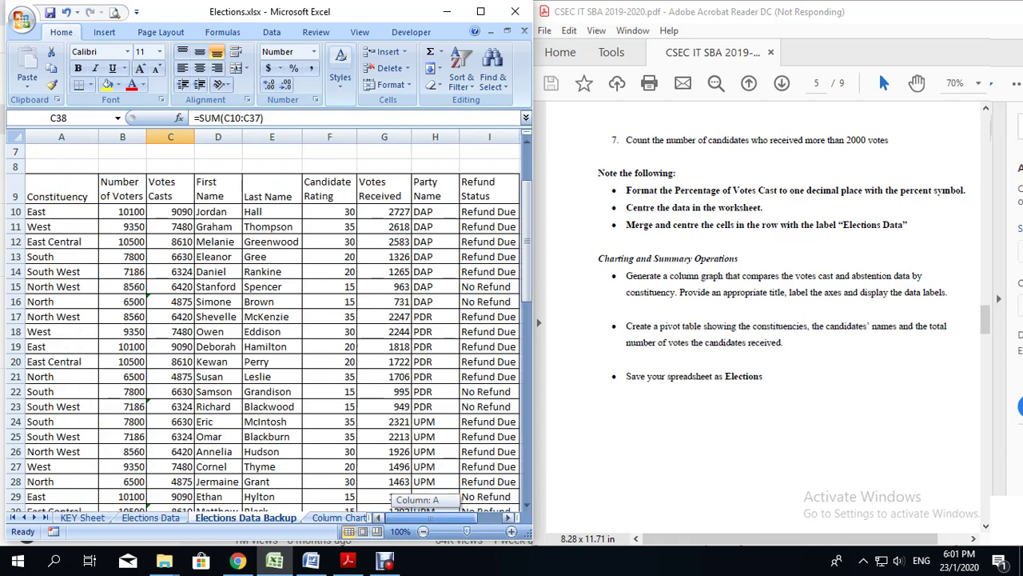
left_click(97, 202)
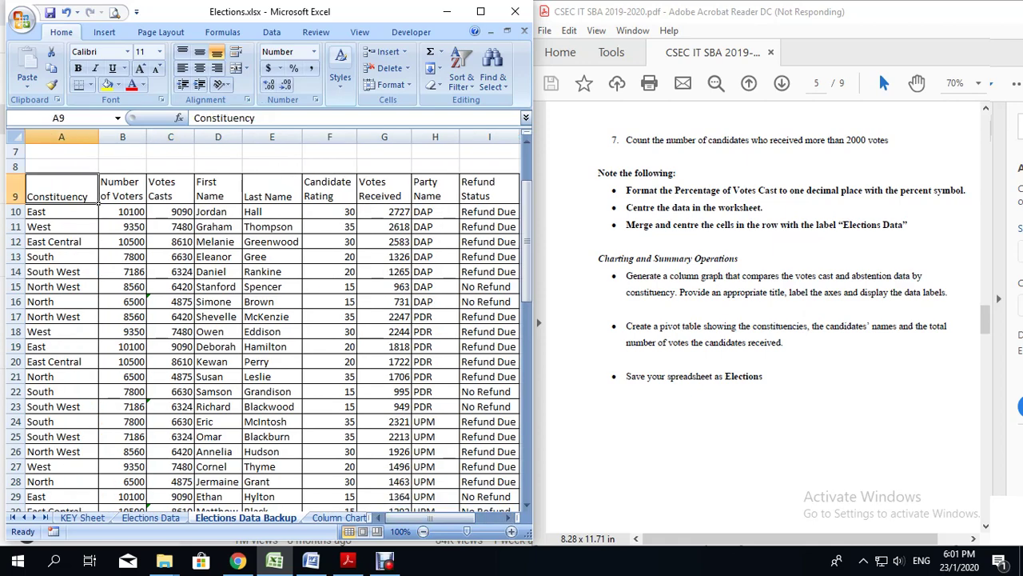
left_click_drag(98, 203, 521, 489)
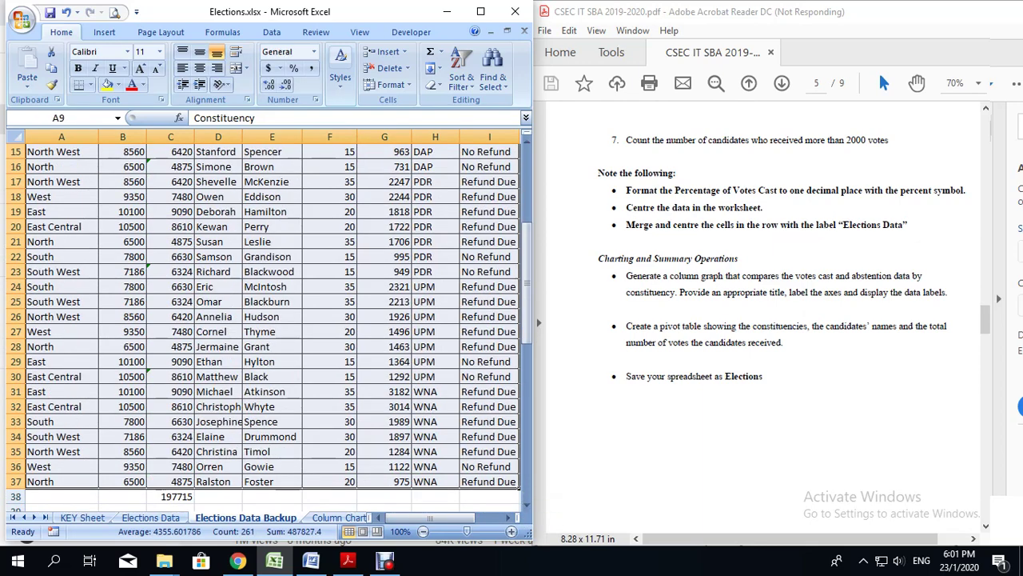
scroll(264, 320, "down", 5)
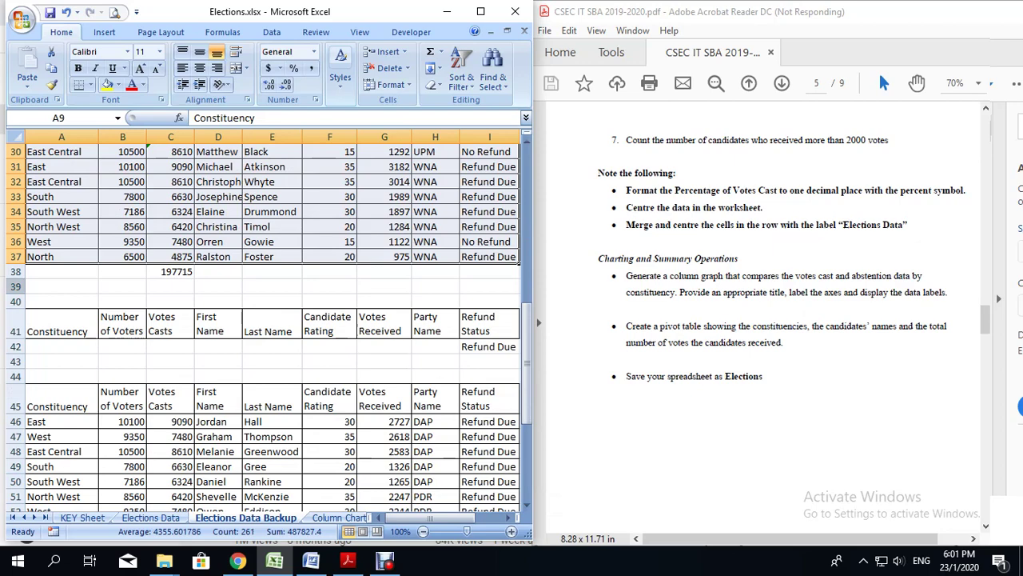
scroll(264, 320, "up", 10)
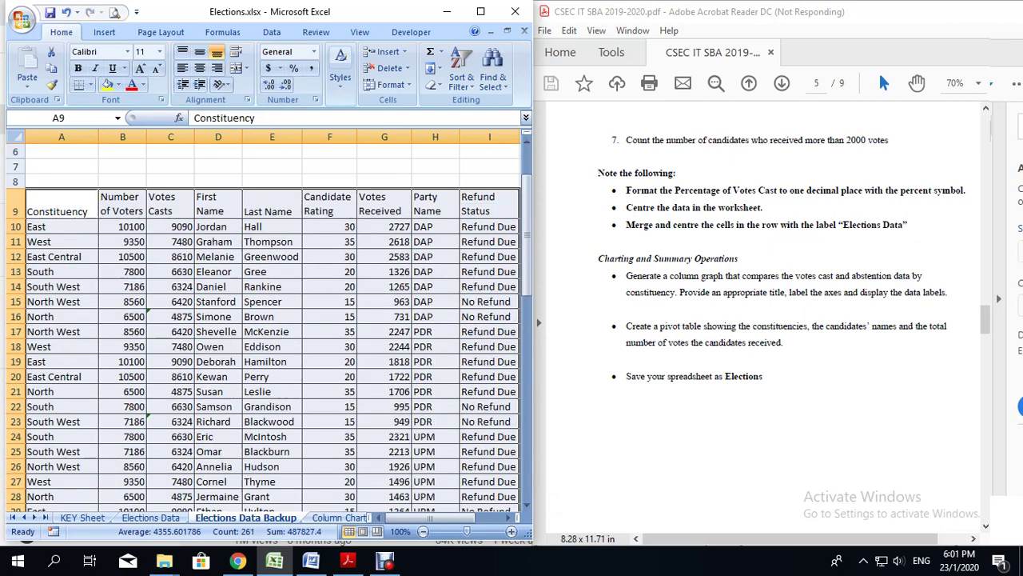
scroll(264, 319, "down", 3)
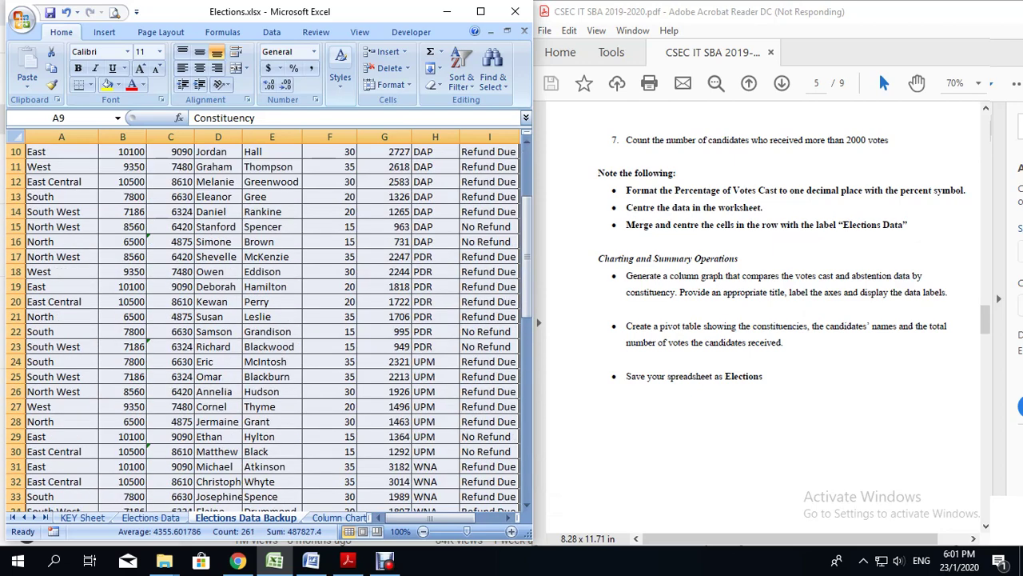
scroll(263, 320, "up", 2)
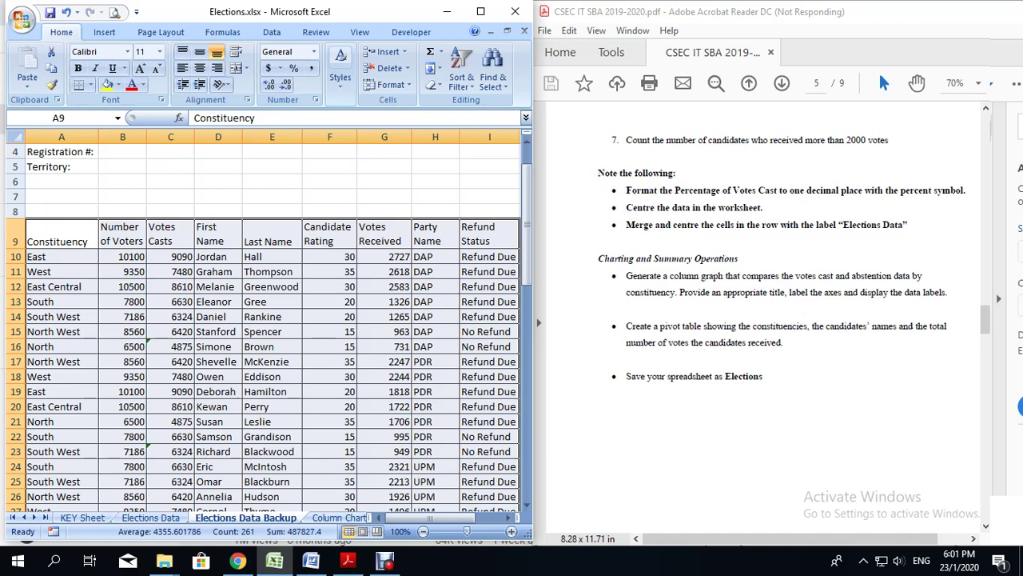
left_click(104, 32)
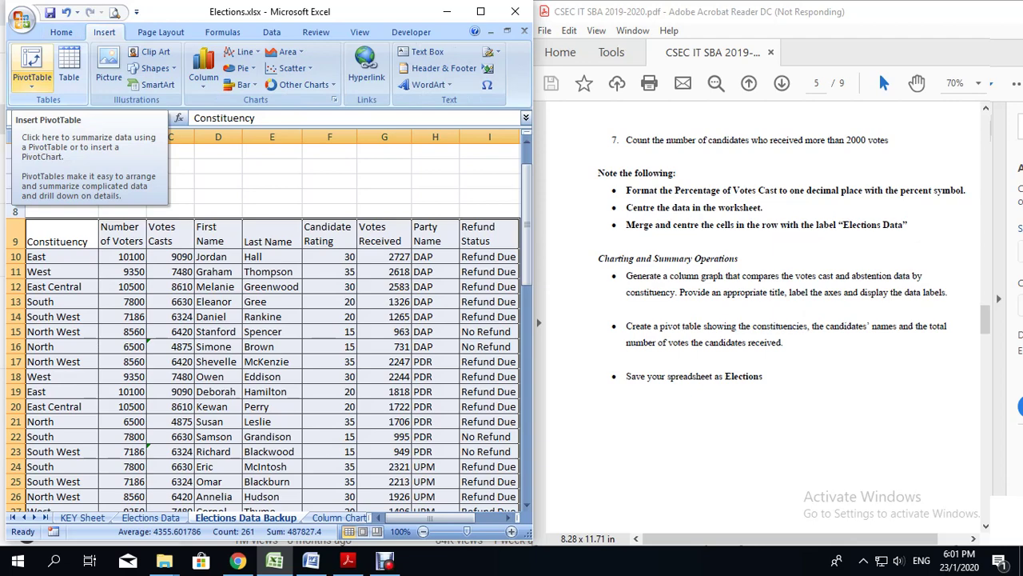
left_click(32, 64)
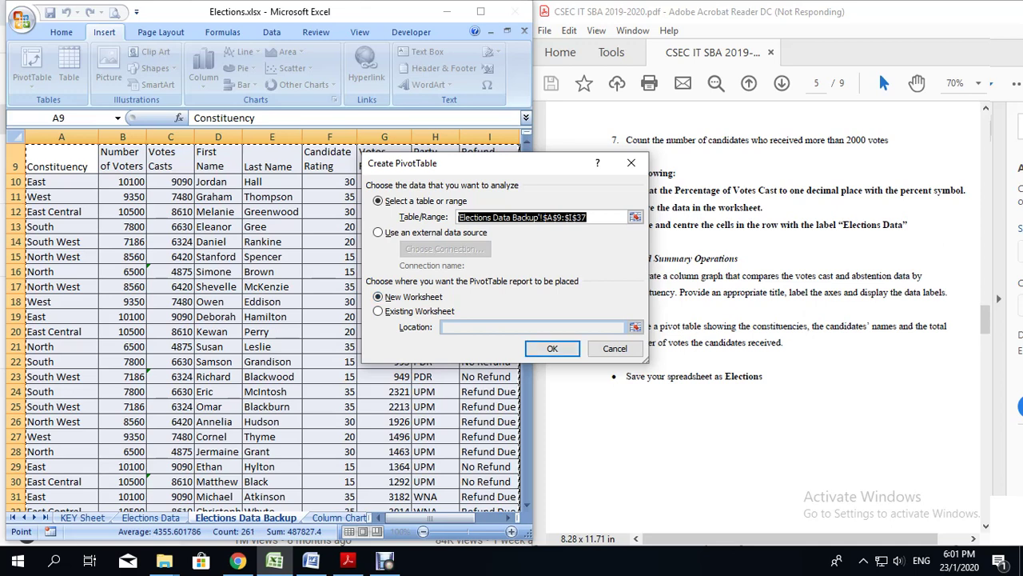
key("Return")
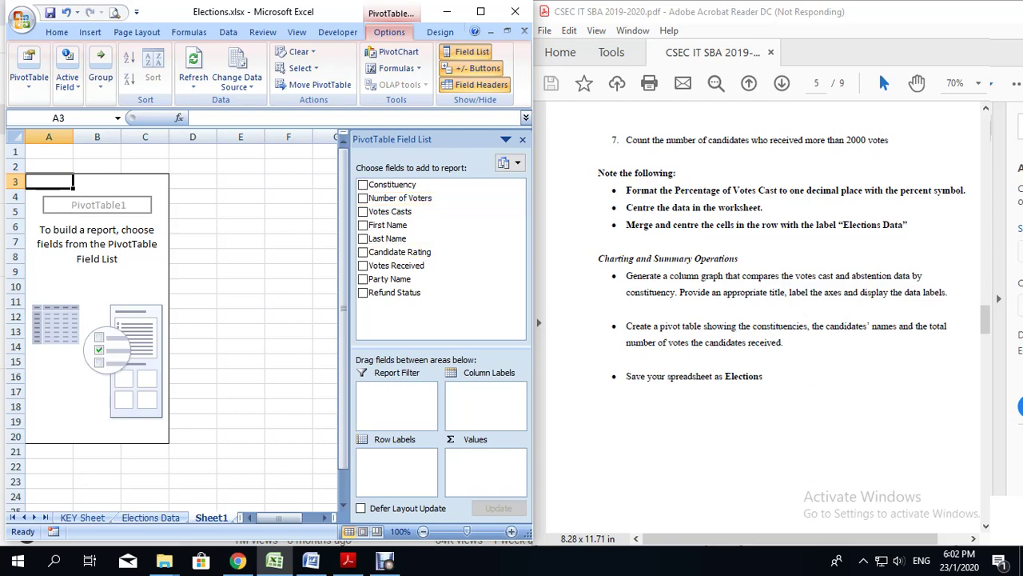
Add the Constituency, First Name and Last Name fields to the pivot table as row labels
left_click(363, 185)
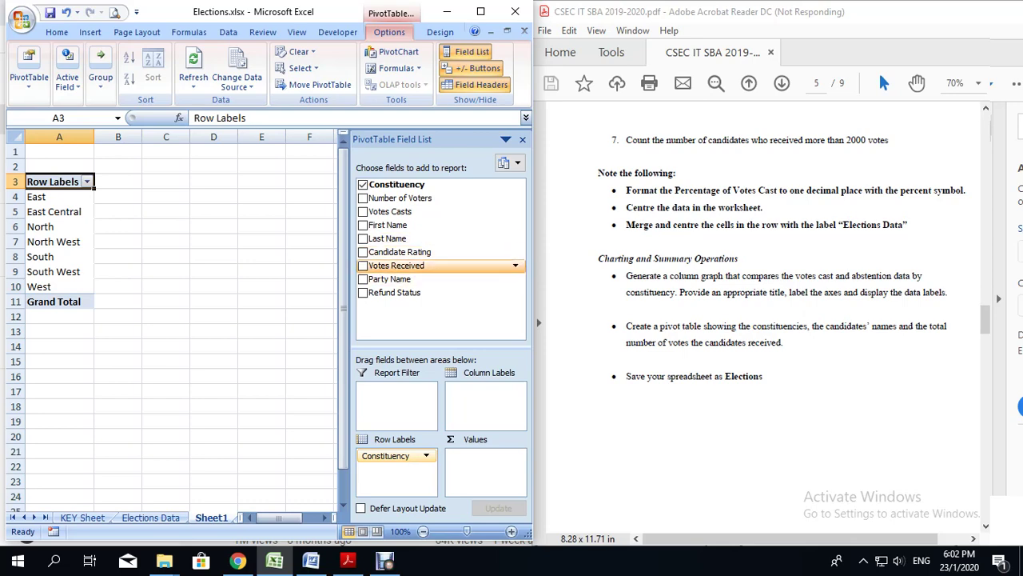
left_click(387, 224)
left_click(388, 238)
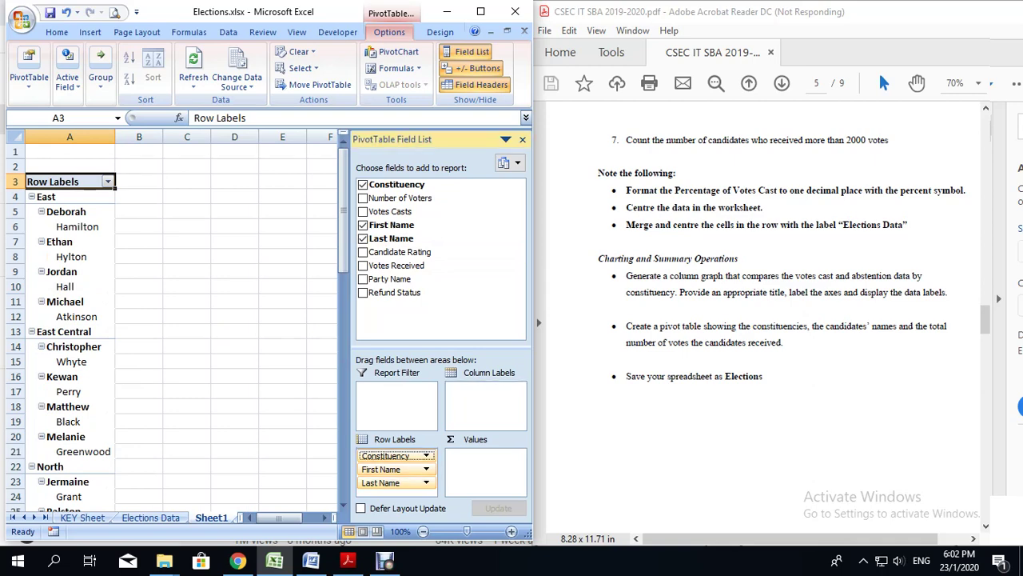
Move the Constituency field to the column labels and add Votes Received as summed values
left_click_drag(395, 456, 486, 388)
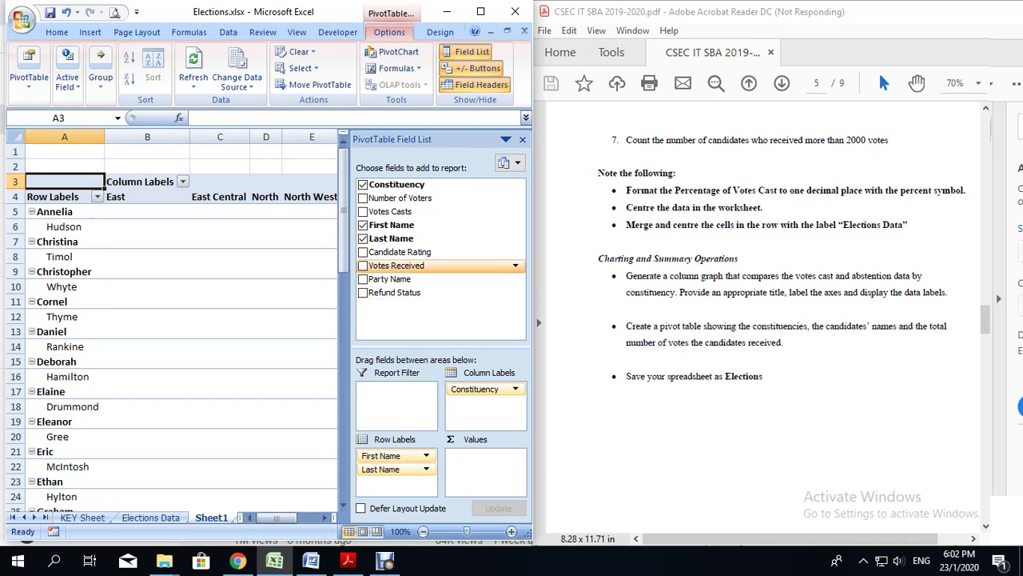
left_click(363, 265)
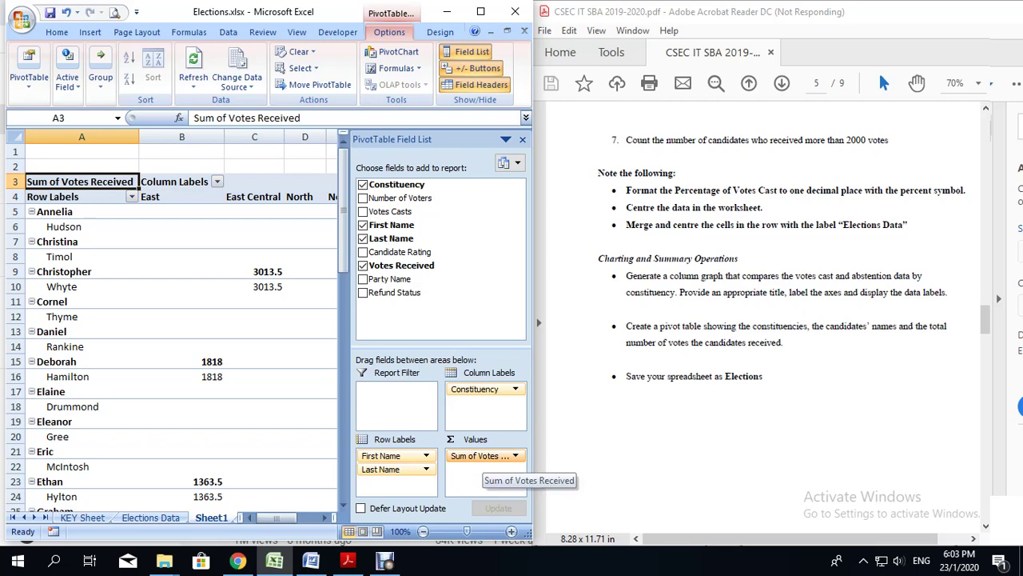
left_click(385, 561)
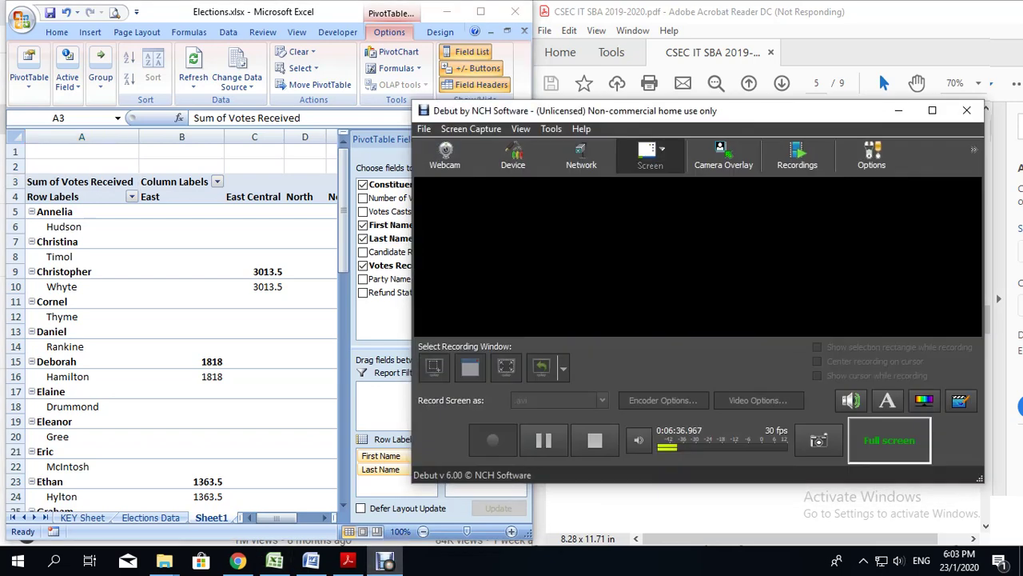
left_click(543, 439)
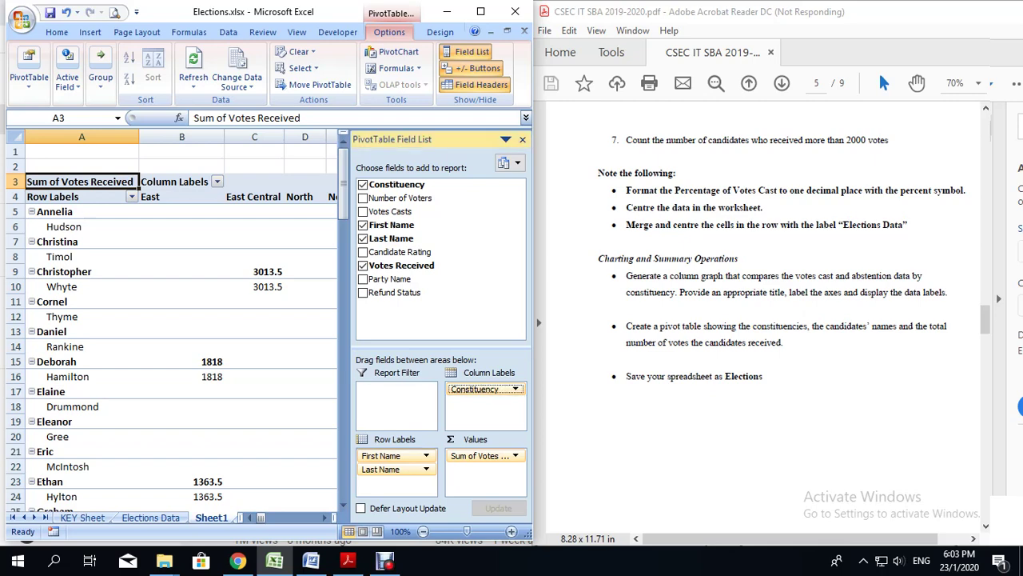
Return the Constituency field to the row labels above First Name and review the pivot table down to the Grand Total
left_click_drag(484, 388, 396, 454)
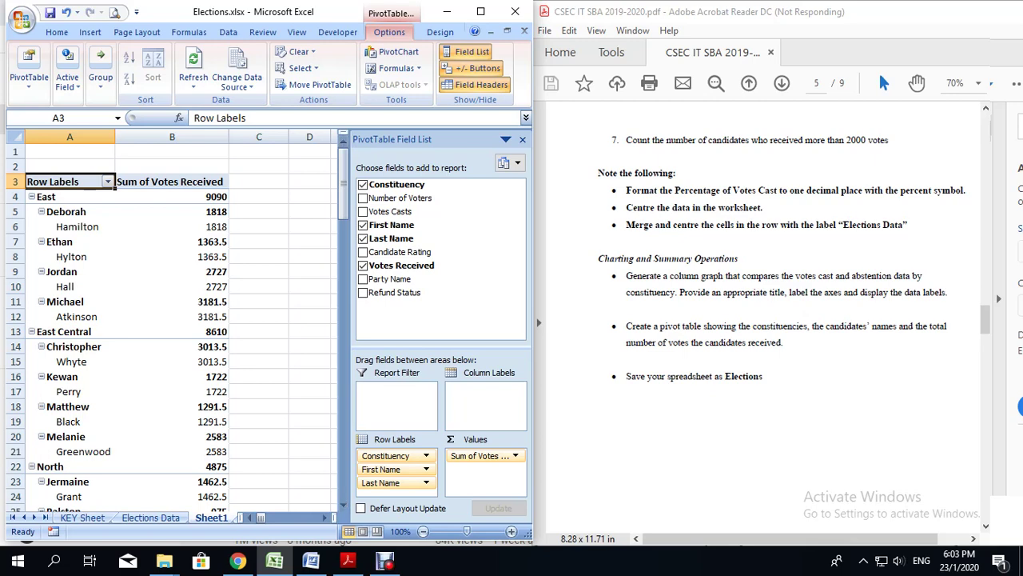
scroll(172, 328, "down", 10)
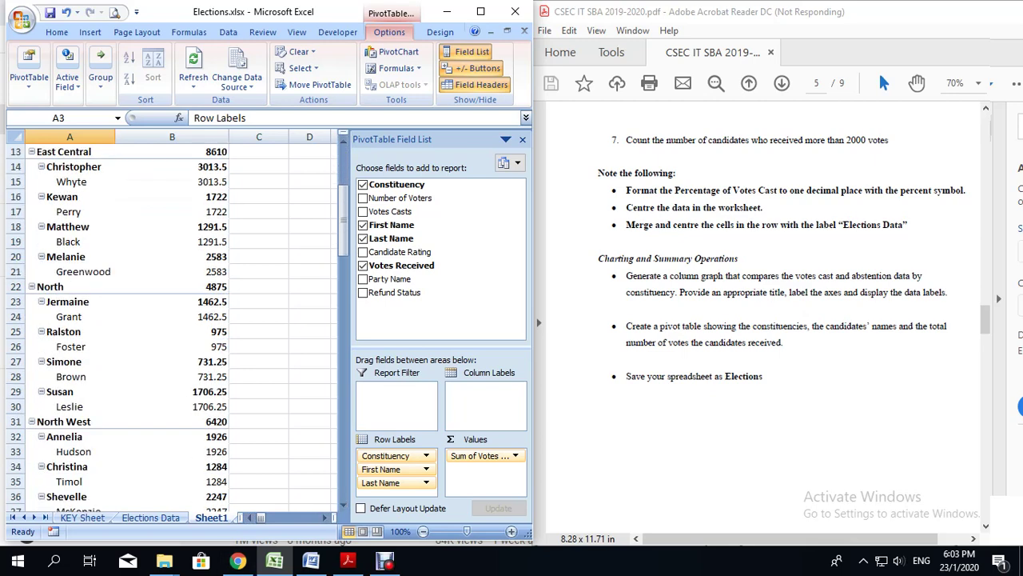
scroll(172, 328, "down", 5)
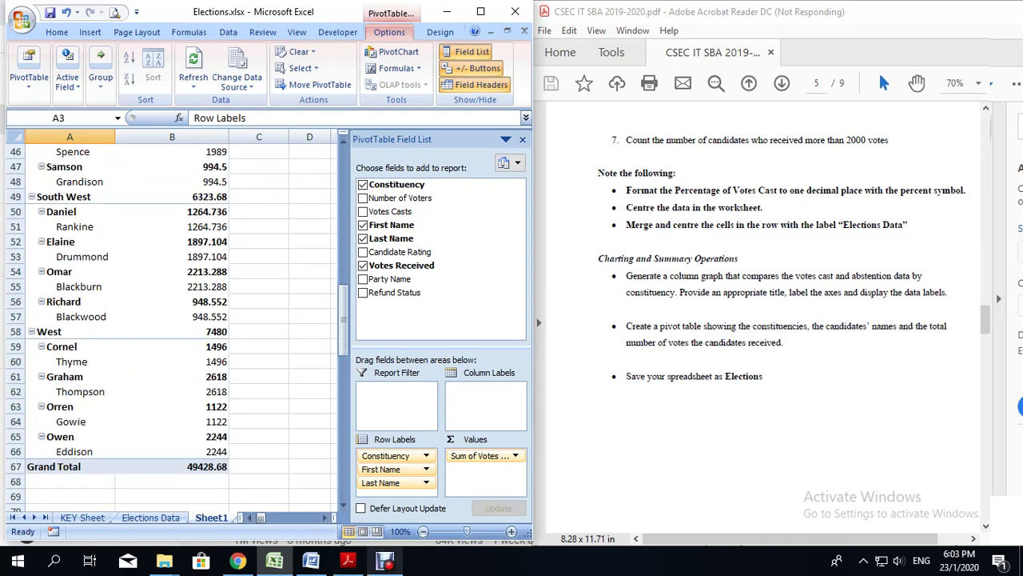
left_click(385, 561)
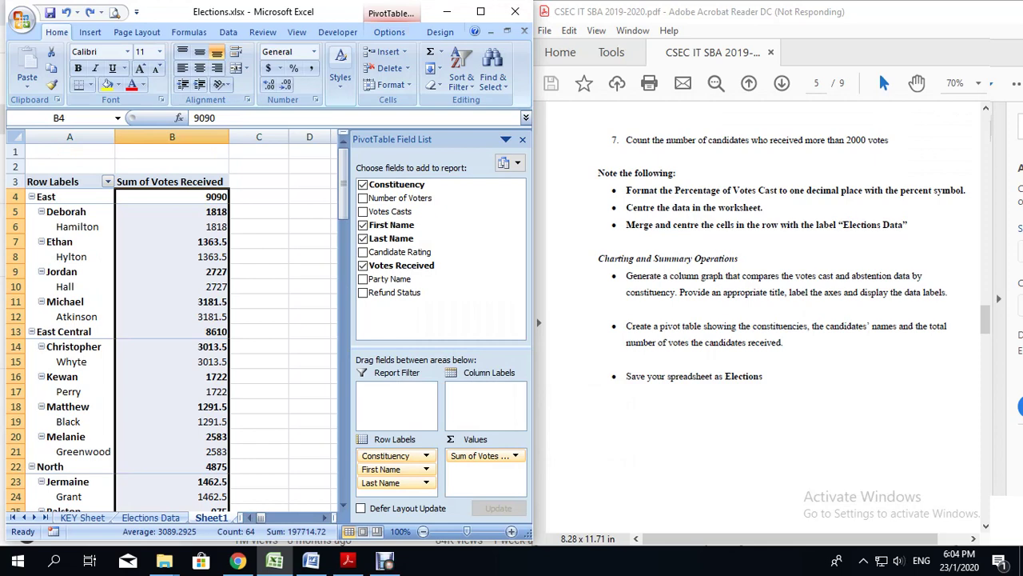
Format the pivot table's vote values in B4:B67 as Number with 0 decimal places and check the column
scroll(120, 328, "down", 6)
scroll(120, 328, "up", 6)
left_click(310, 315)
left_click_drag(172, 196, 229, 489)
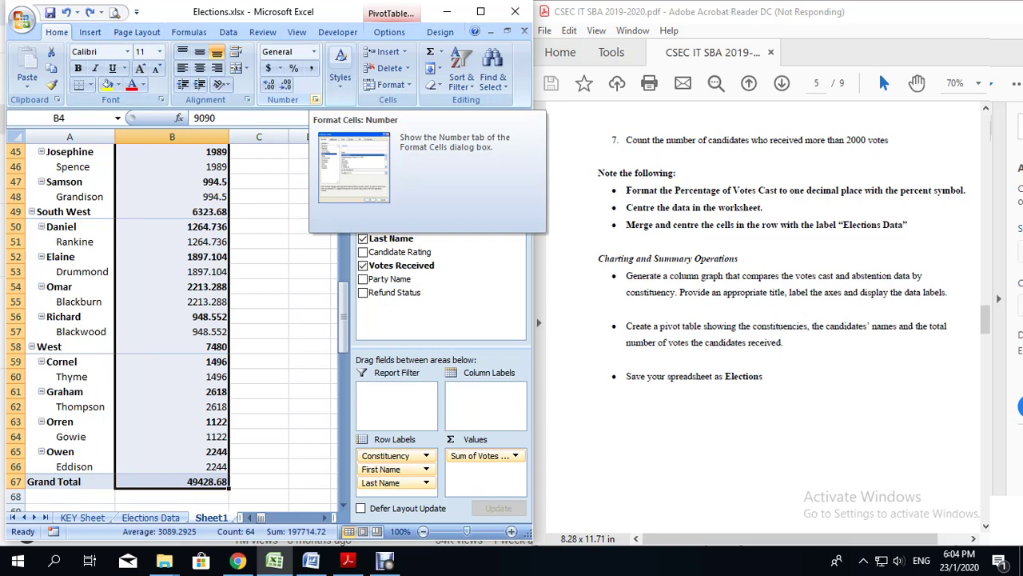
left_click(315, 99)
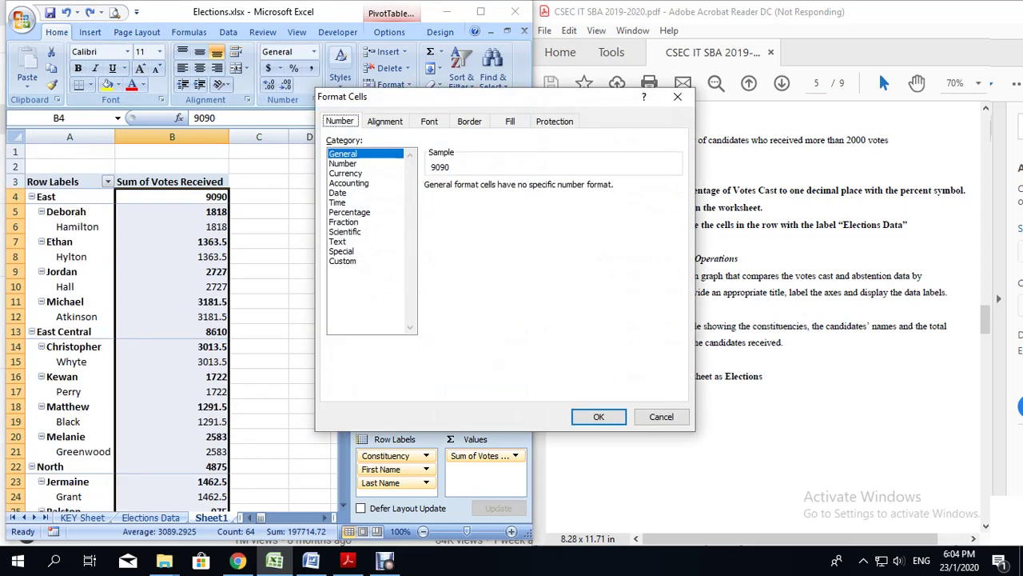
left_click(342, 163)
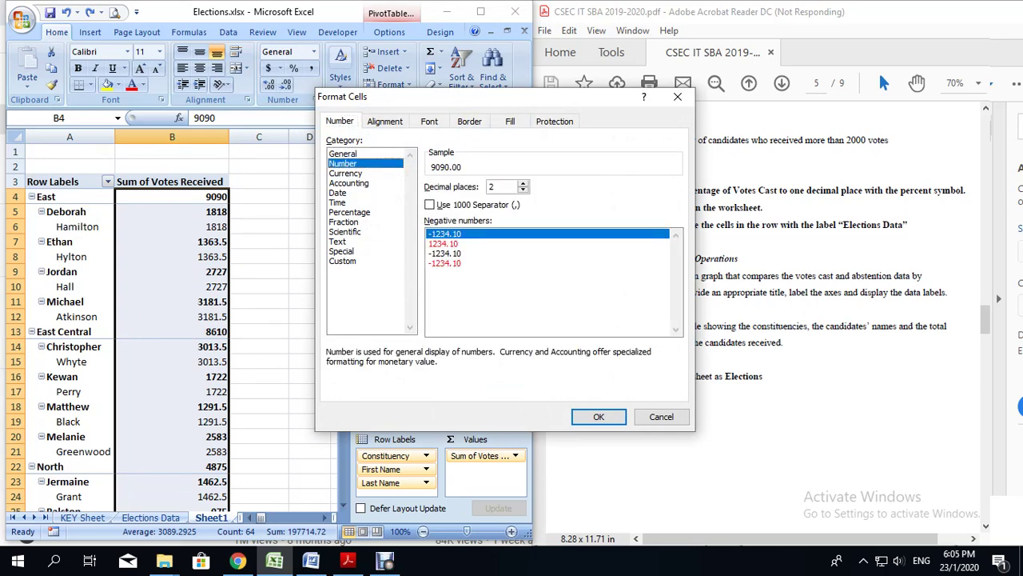
key("Tab")
key("Down")
key("Down")
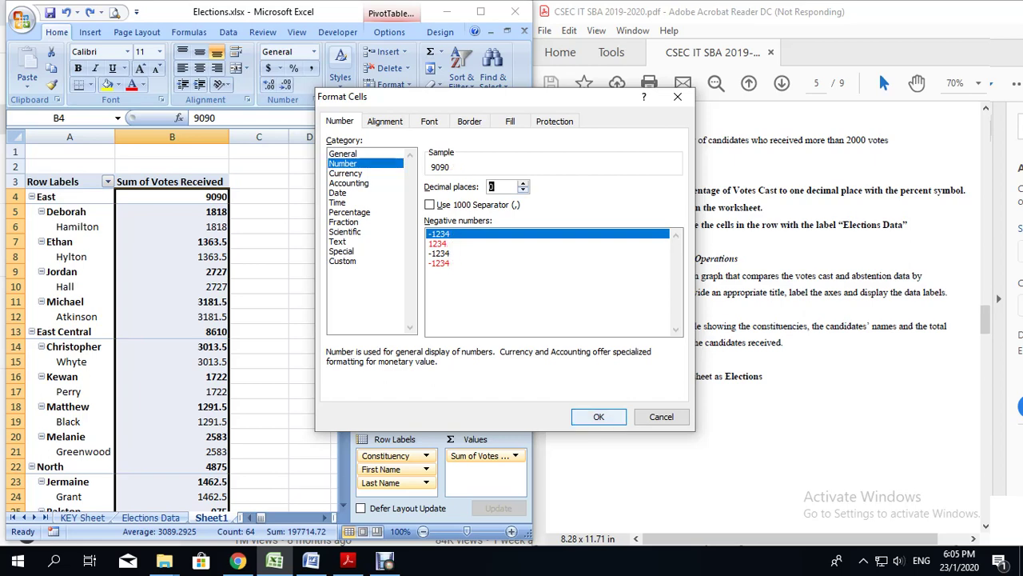
key("Return")
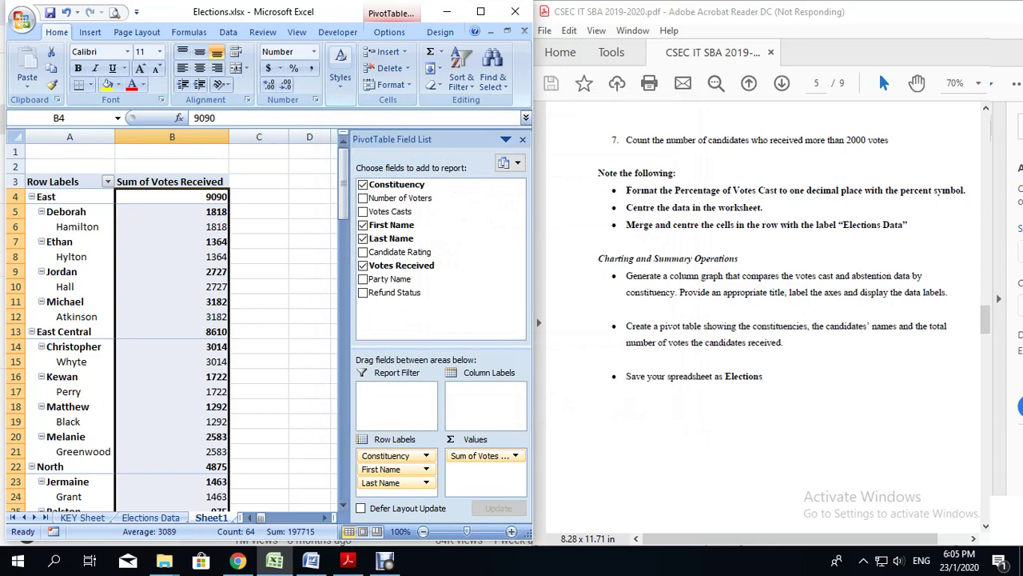
scroll(172, 328, "down", 8)
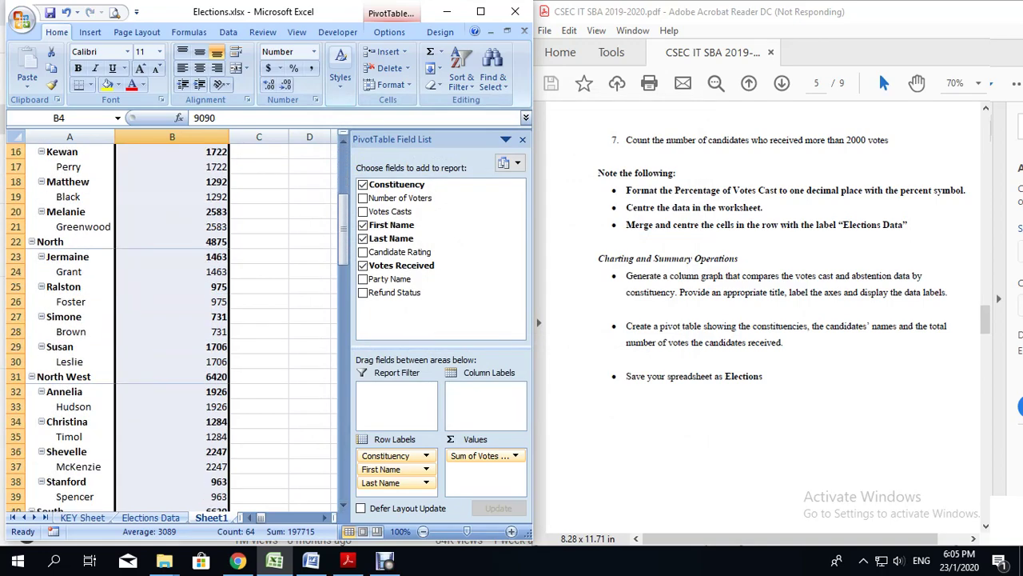
scroll(172, 328, "down", 10)
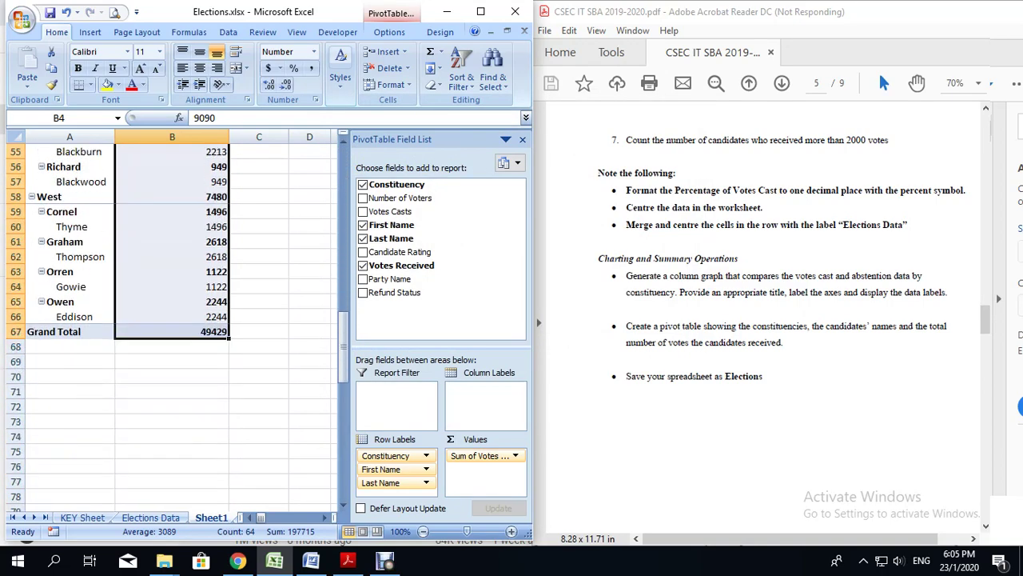
scroll(172, 328, "up", 4)
scroll(172, 327, "up", 14)
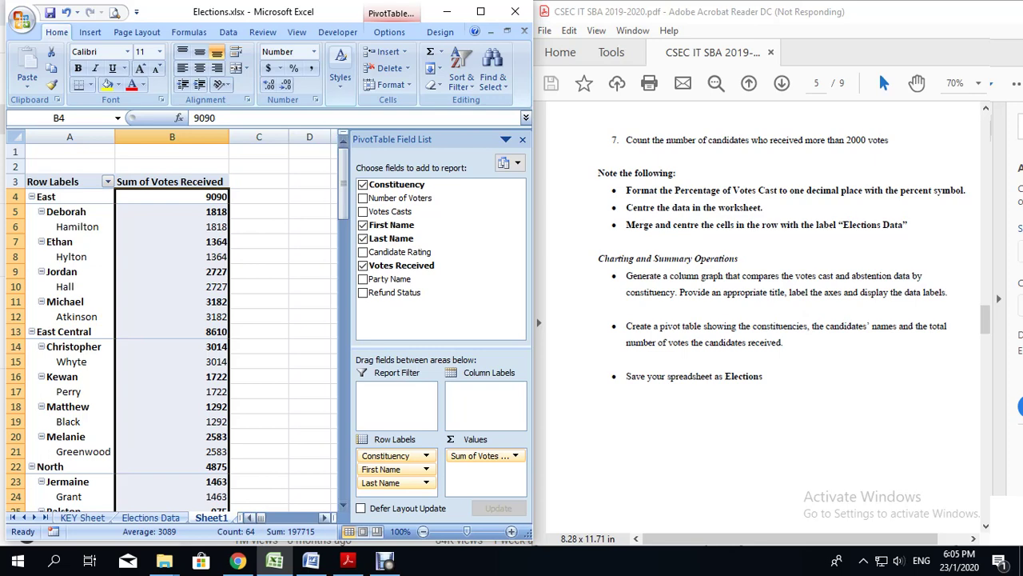
Rename the pivot table's worksheet as "Pivot Table" and close the PivotTable Field List
key("ctrl+Page_Down")
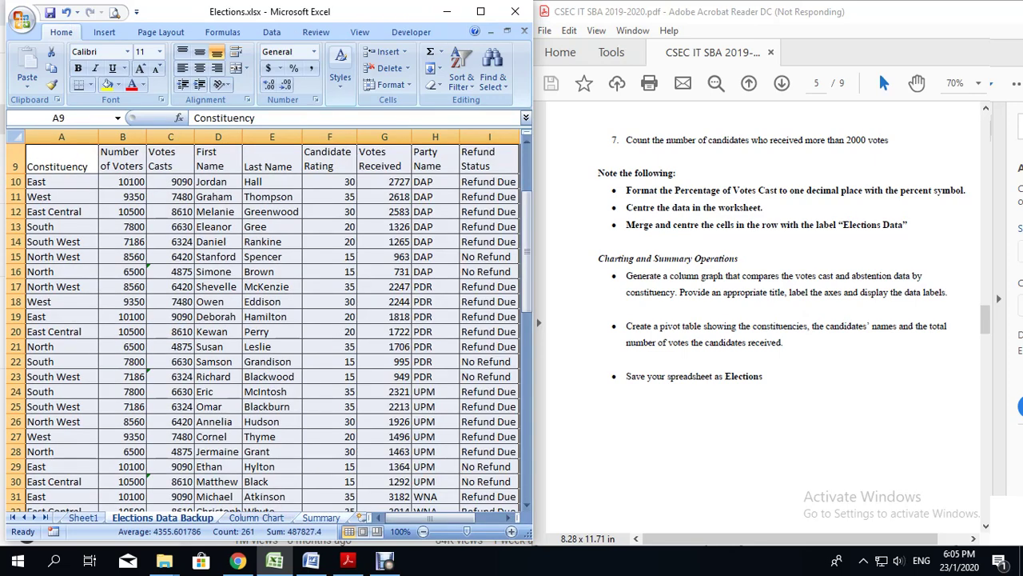
key("ctrl+Page_Up")
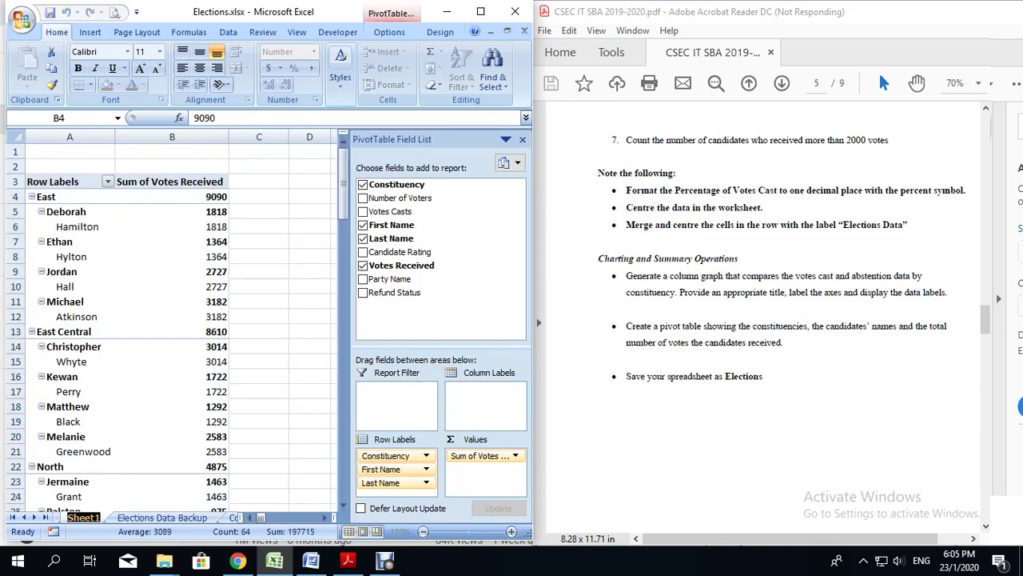
type("Piv")
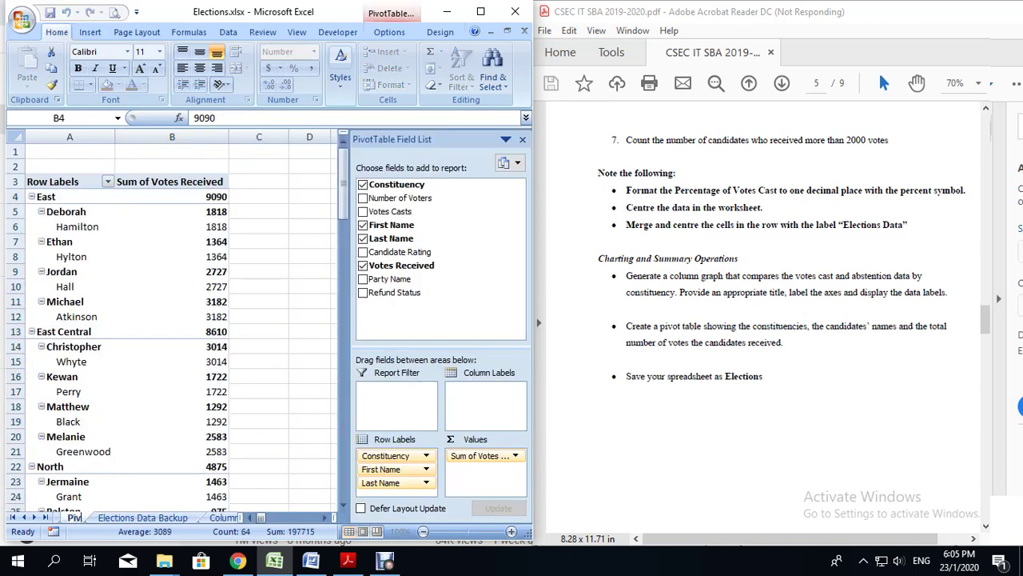
type("ot Table")
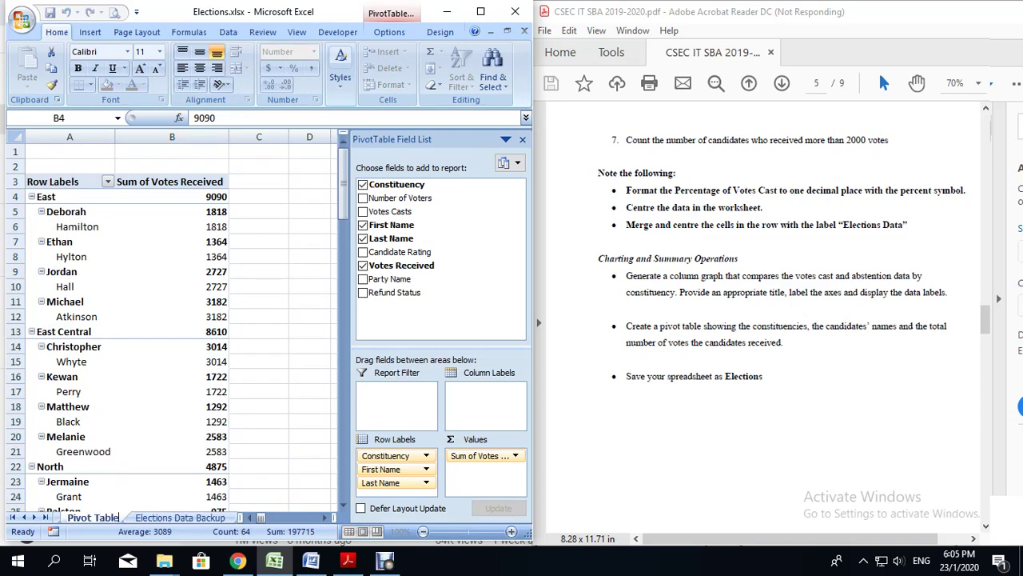
key("Return")
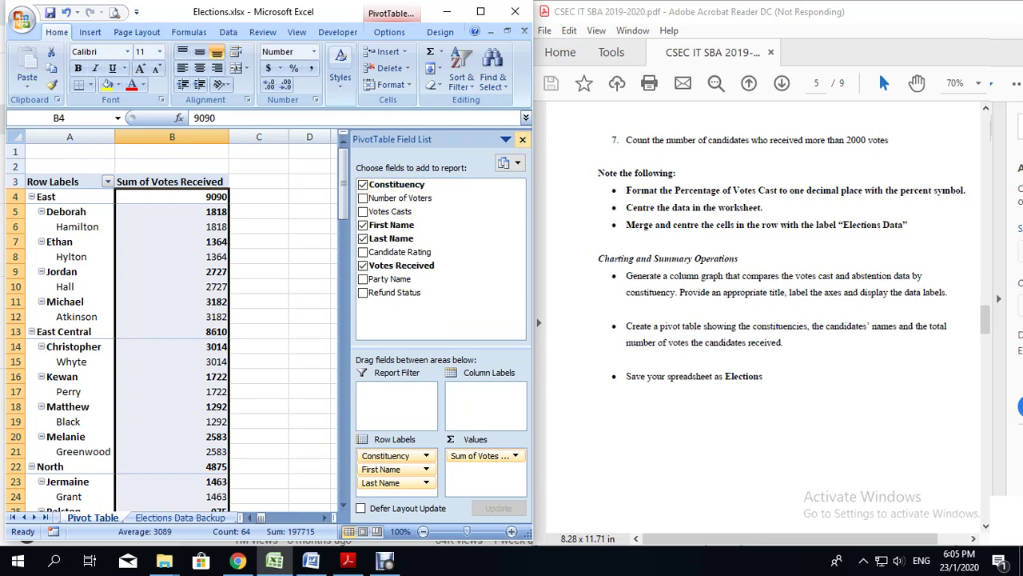
left_click(522, 139)
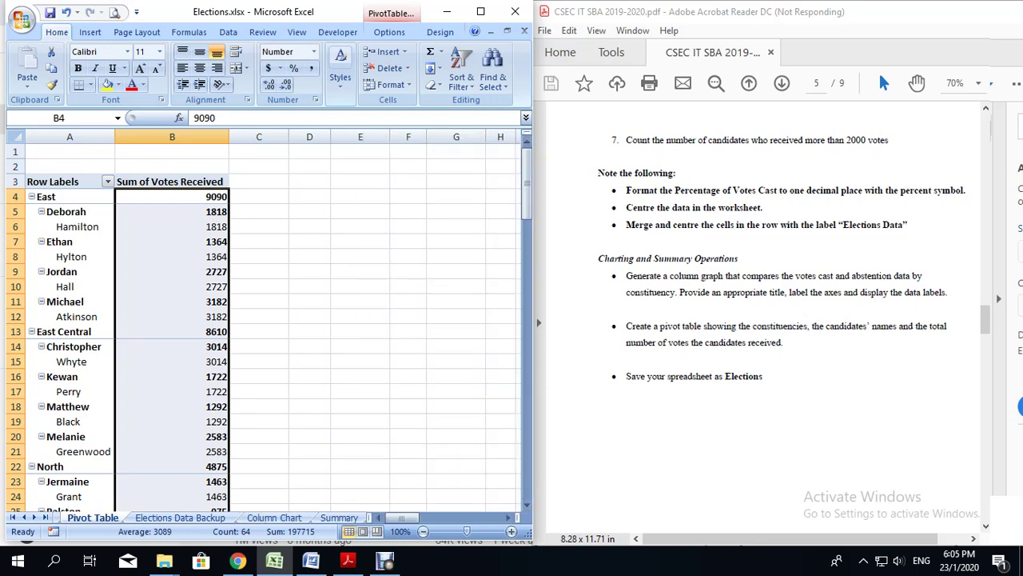
Merge and centre cells A7:G7 above the table on the Elections Data worksheet
double_click(23, 517)
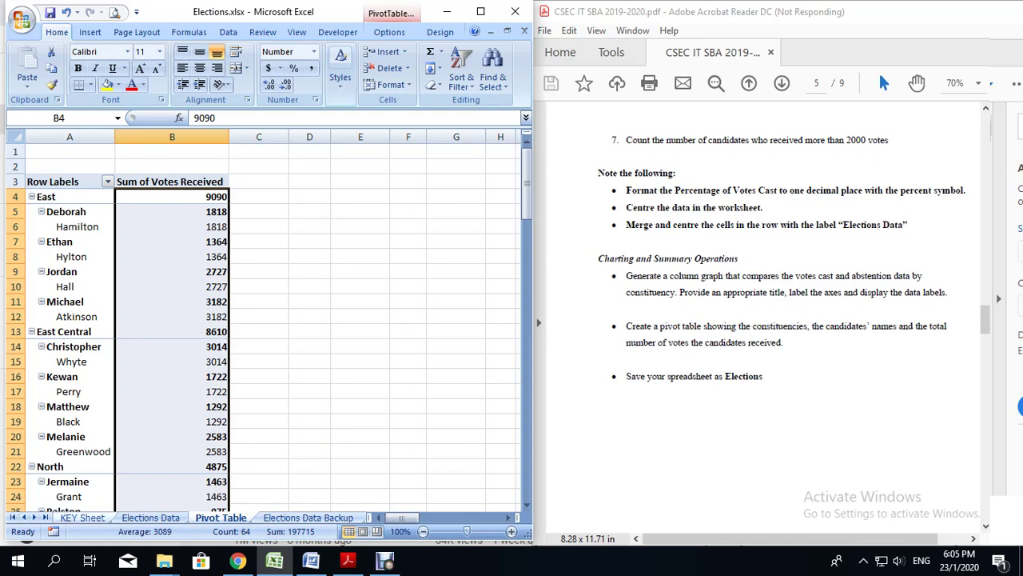
left_click(82, 517)
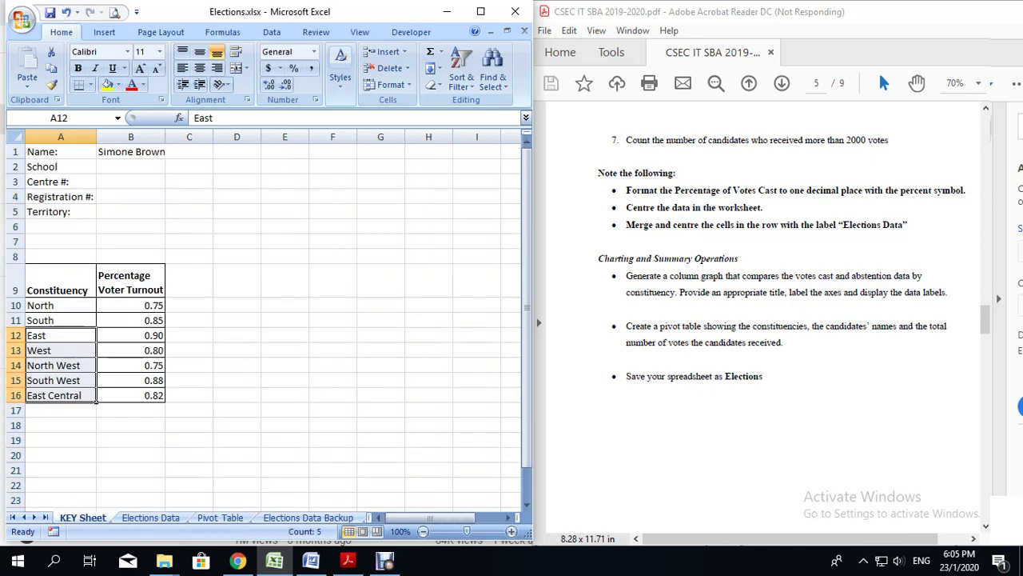
left_click(150, 518)
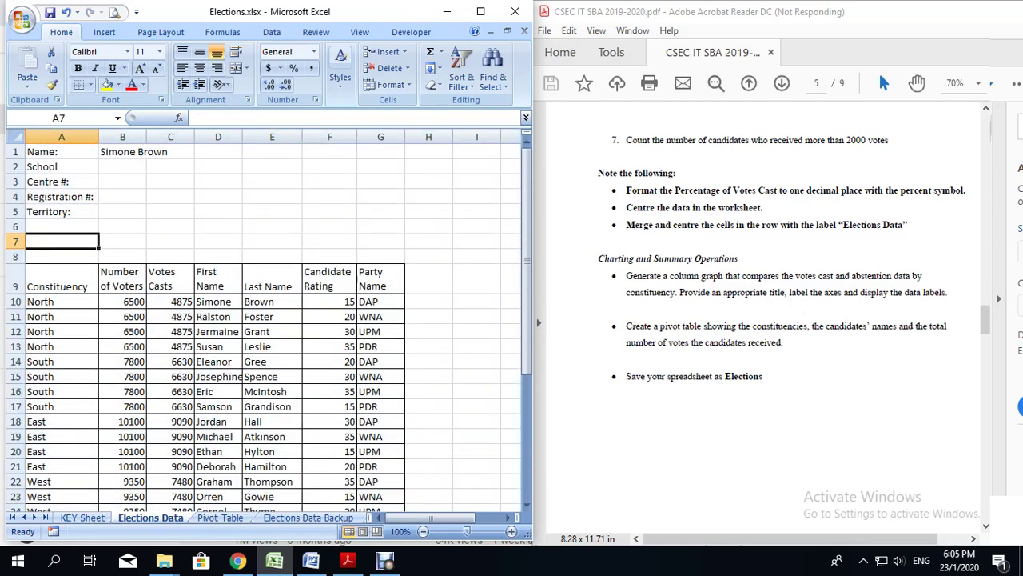
left_click_drag(62, 241, 384, 242)
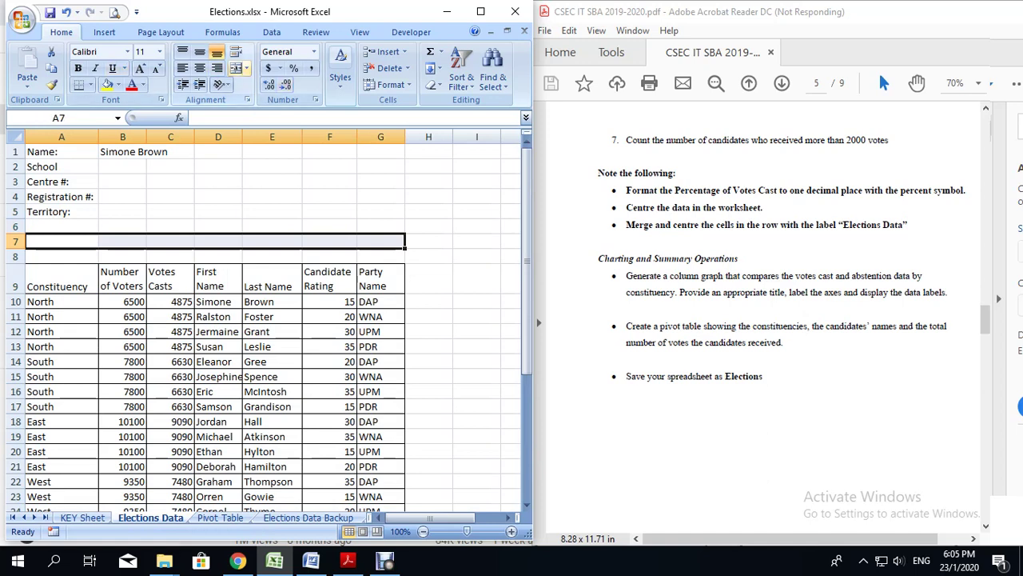
left_click(237, 68)
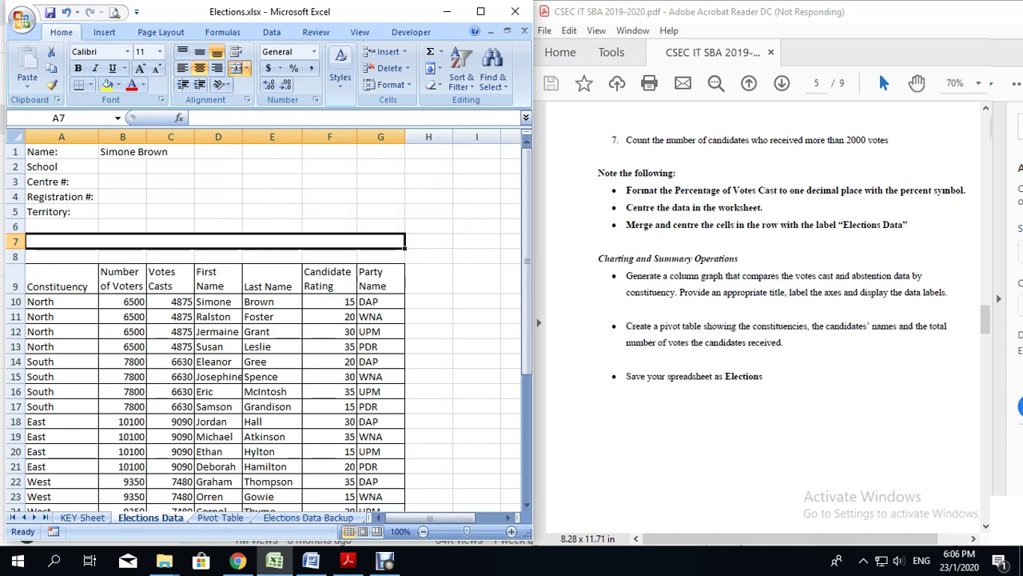
Enter the title "TrinBarJam Elections 2020" in the merged cell of row 7
type("Trin")
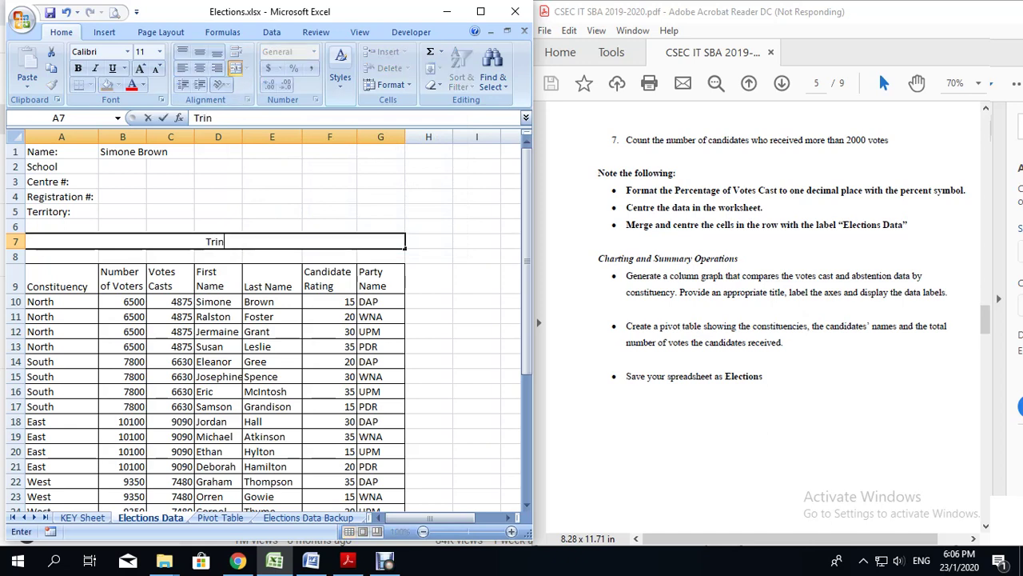
type("BarJa")
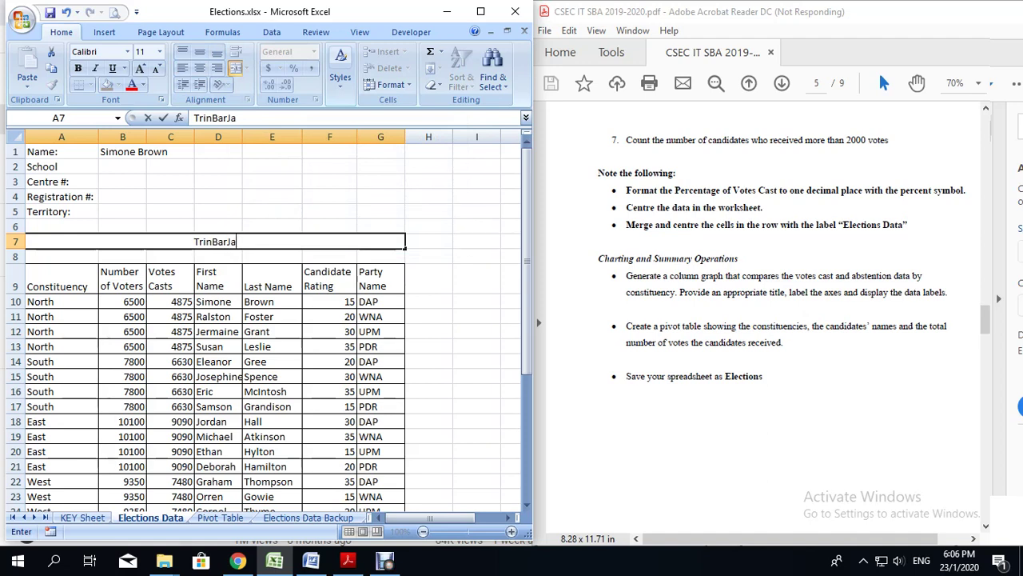
type("m Election")
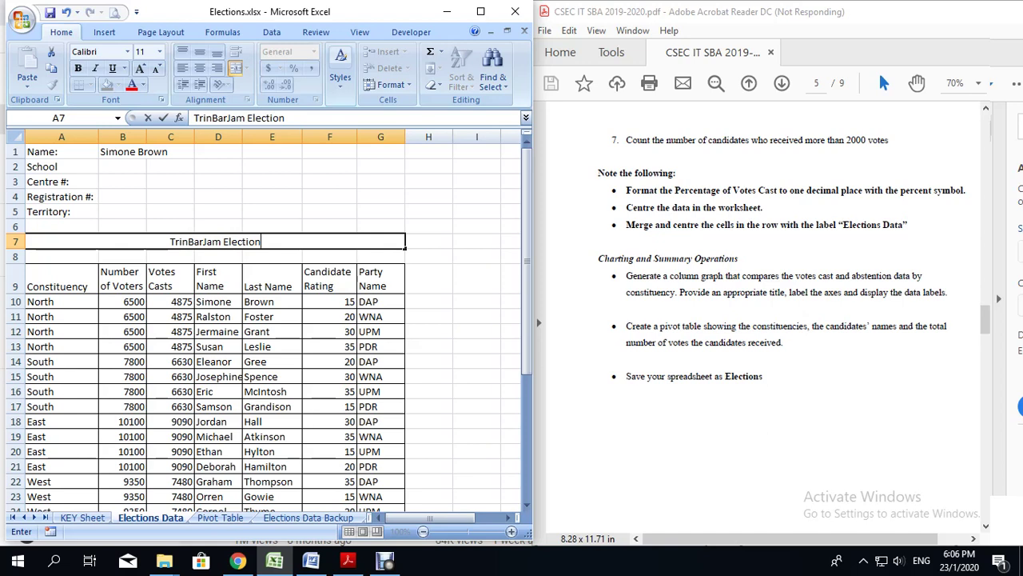
type("s 2020")
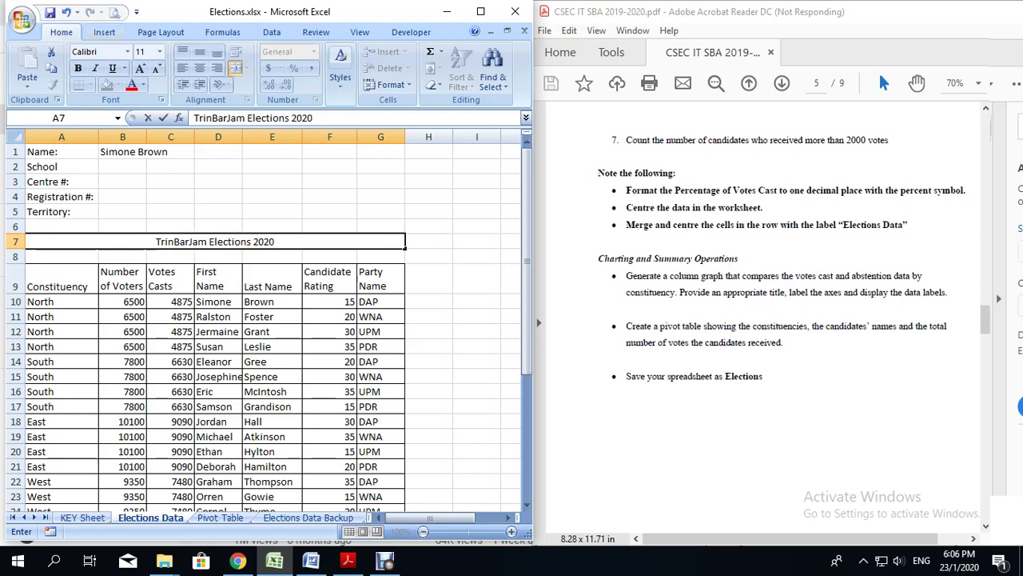
Set the whole row 7 title text to font size 20 and make it bold
key("ctrl+shift+Left")
key("ctrl+shift+Left")
key("End")
key("shift+Home")
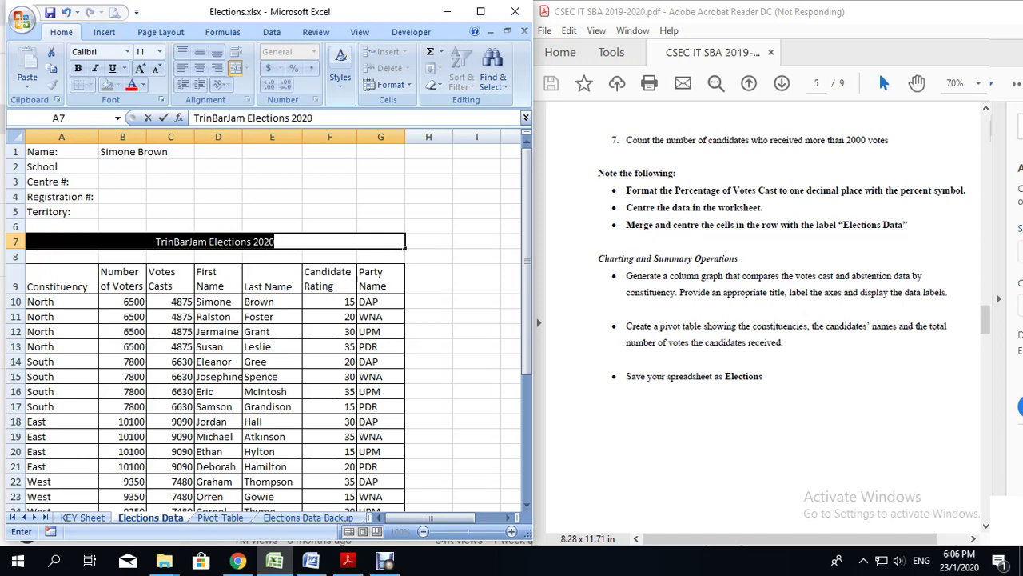
left_click(159, 51)
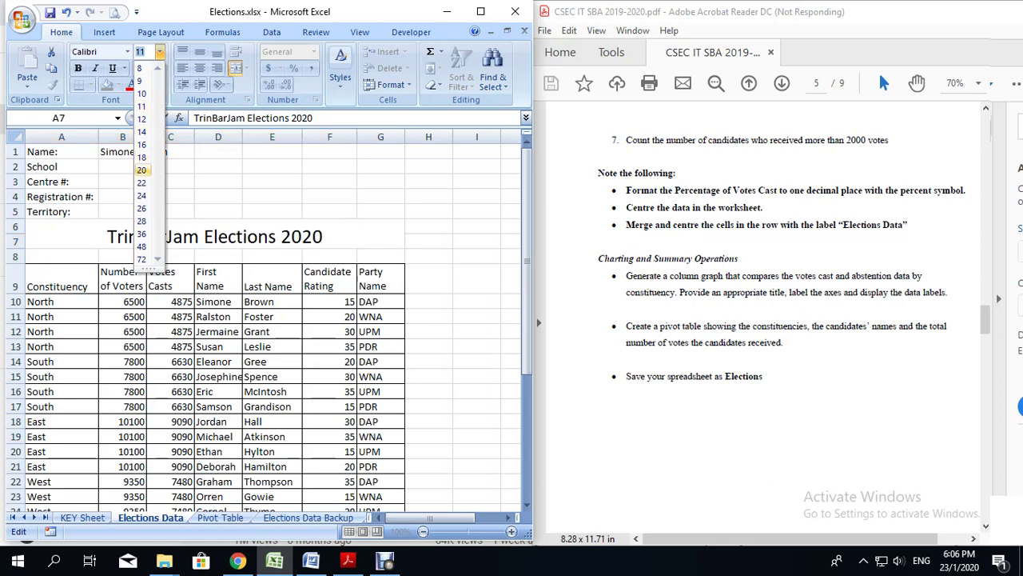
left_click(141, 170)
key("ctrl+b")
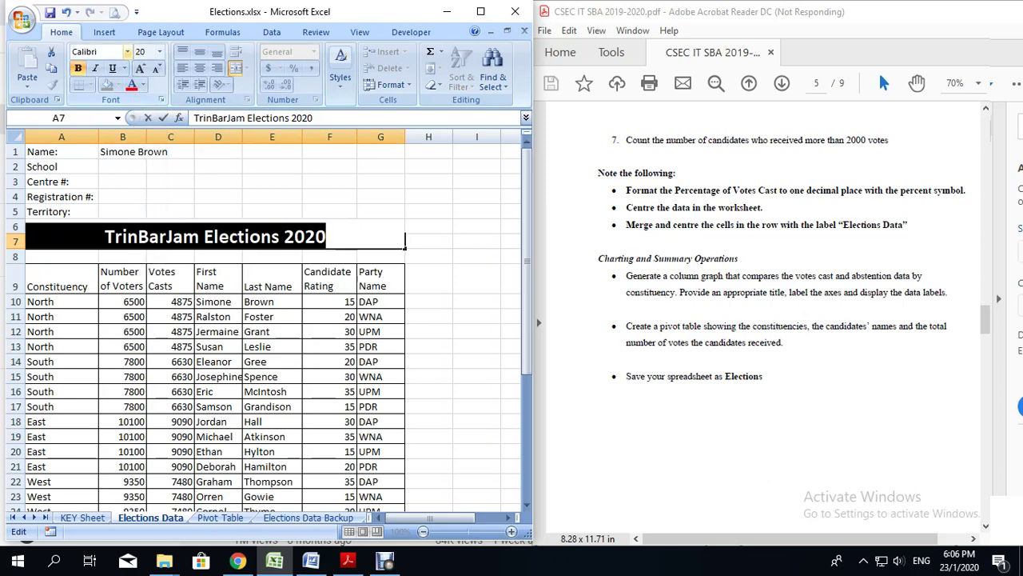
Change the title's font to Britannic Bold and its colour to the standard light blue, and finish editing the cell
left_click(127, 51)
scroll(172, 240, "down", 10)
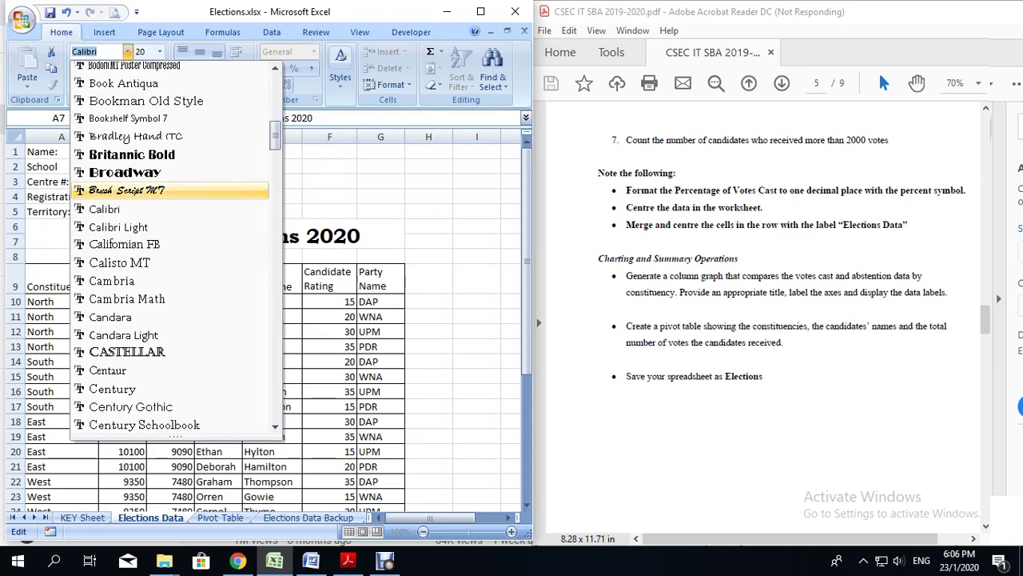
left_click(132, 154)
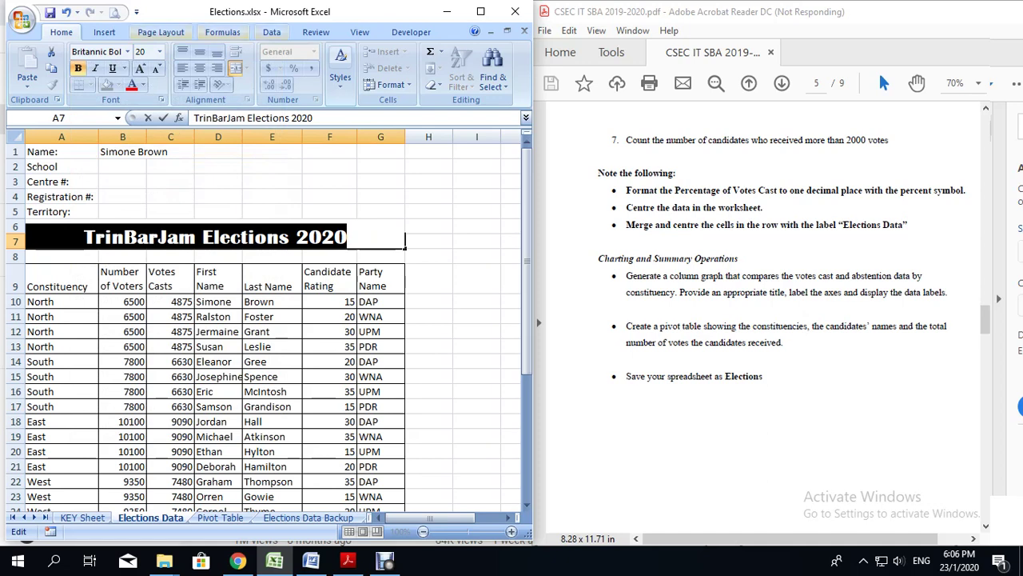
left_click(144, 85)
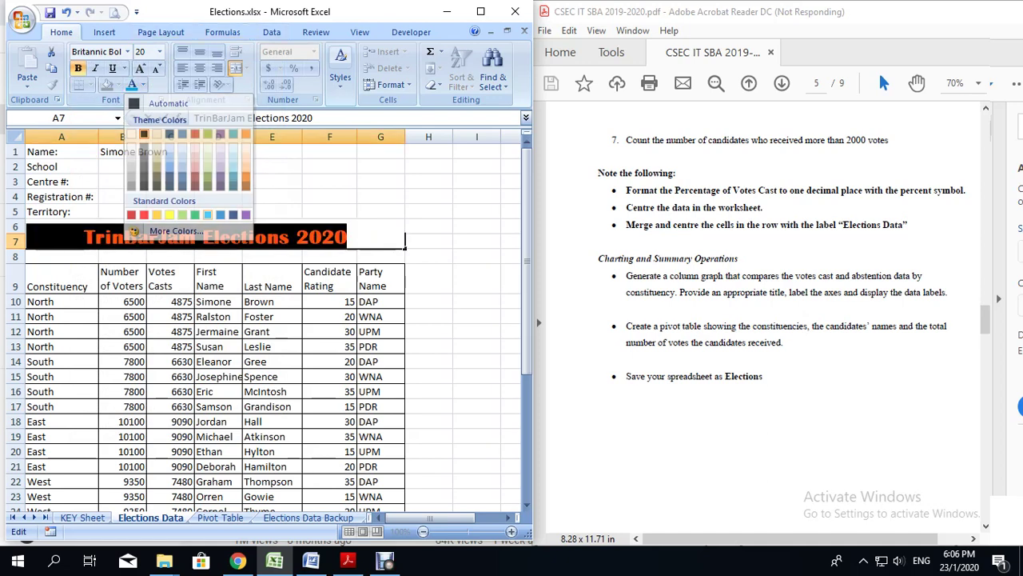
left_click(207, 215)
left_click(428, 240)
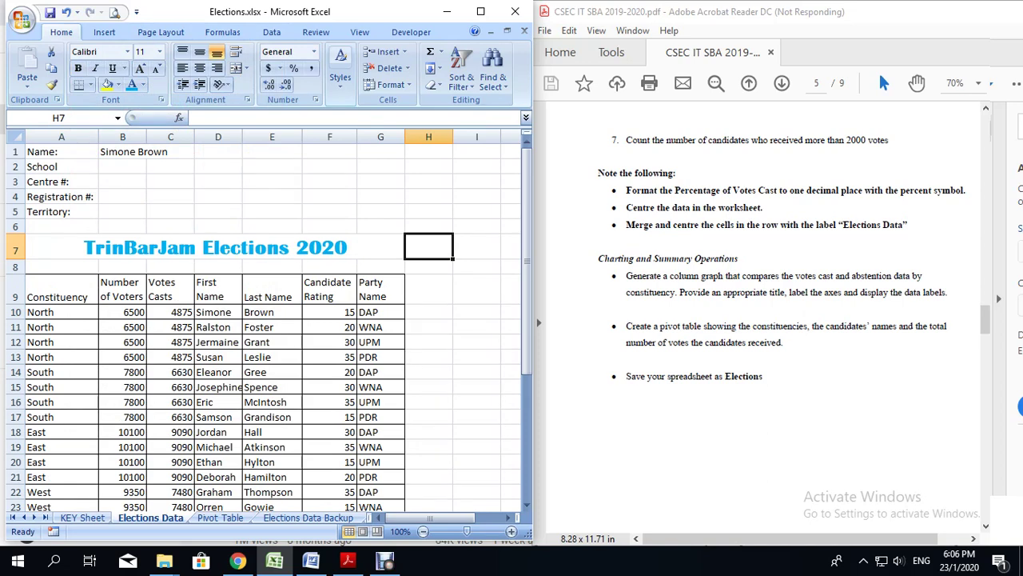
Review the Elections Data, Pivot Table, Elections Data Backup, Column Chart and Summary worksheets for completeness
scroll(264, 319, "down", 3)
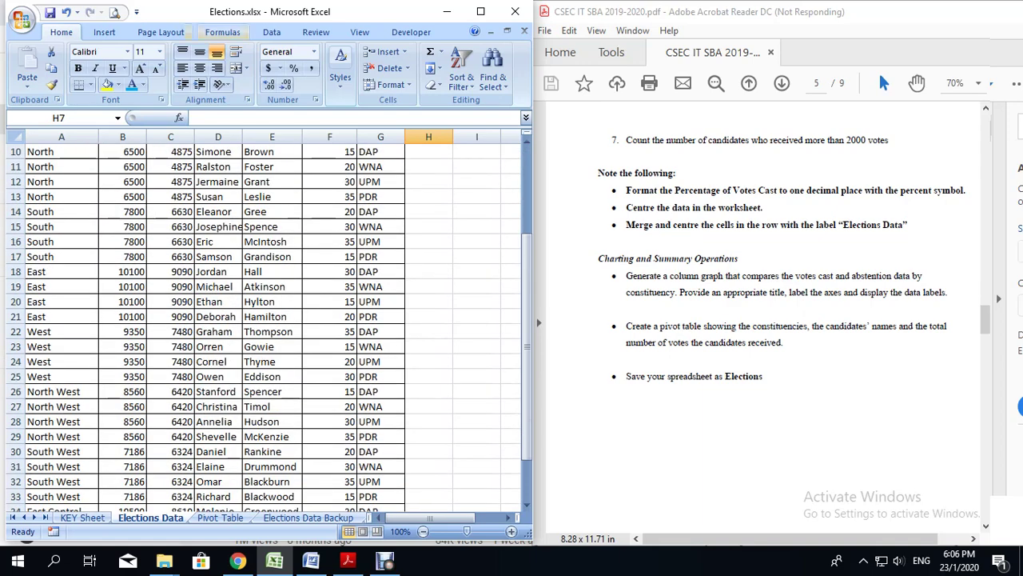
scroll(264, 320, "up", 3)
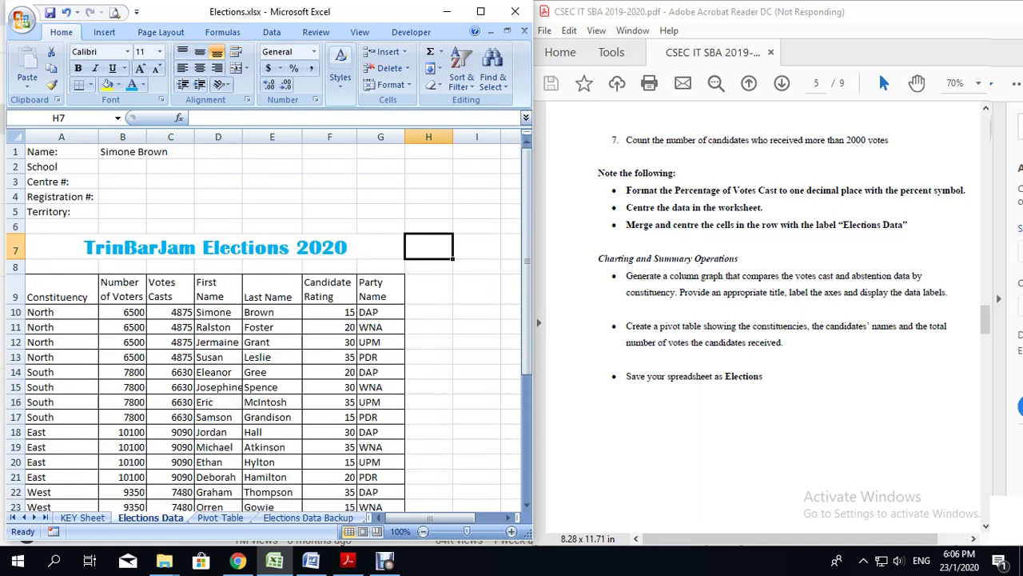
scroll(264, 320, "down", 4)
key("ctrl+Page_Down")
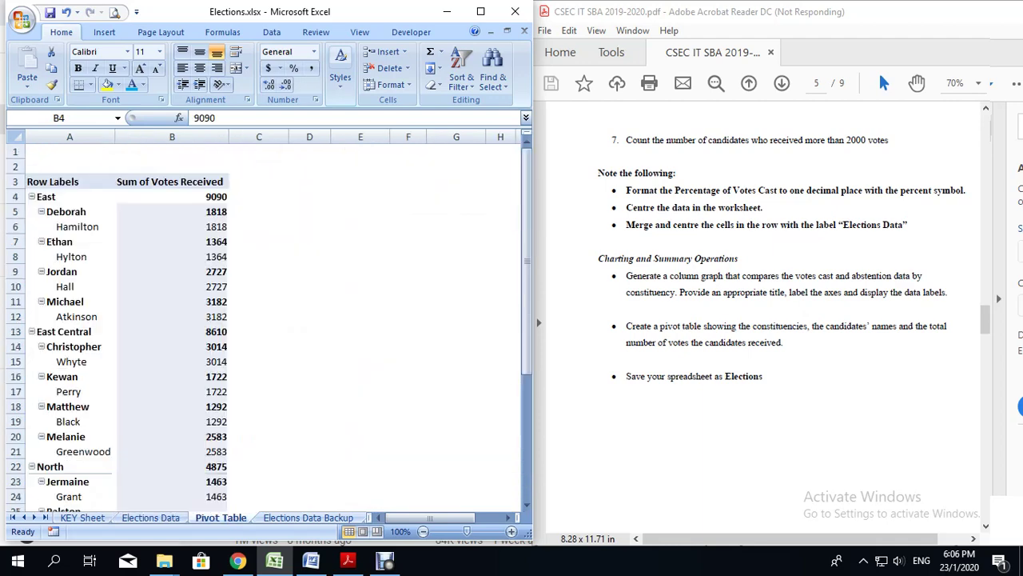
key("ctrl+Page_Down")
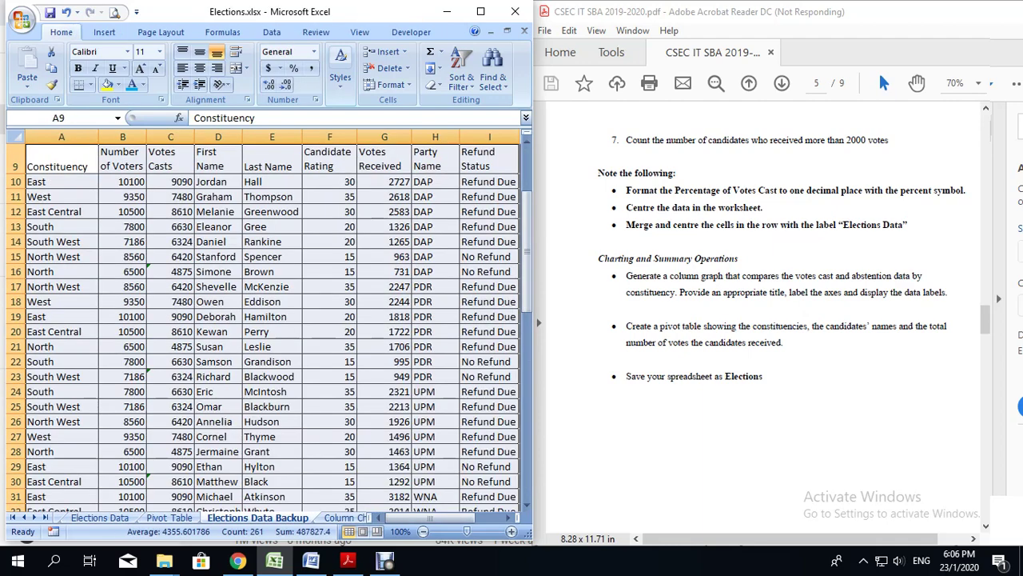
scroll(263, 320, "down", 10)
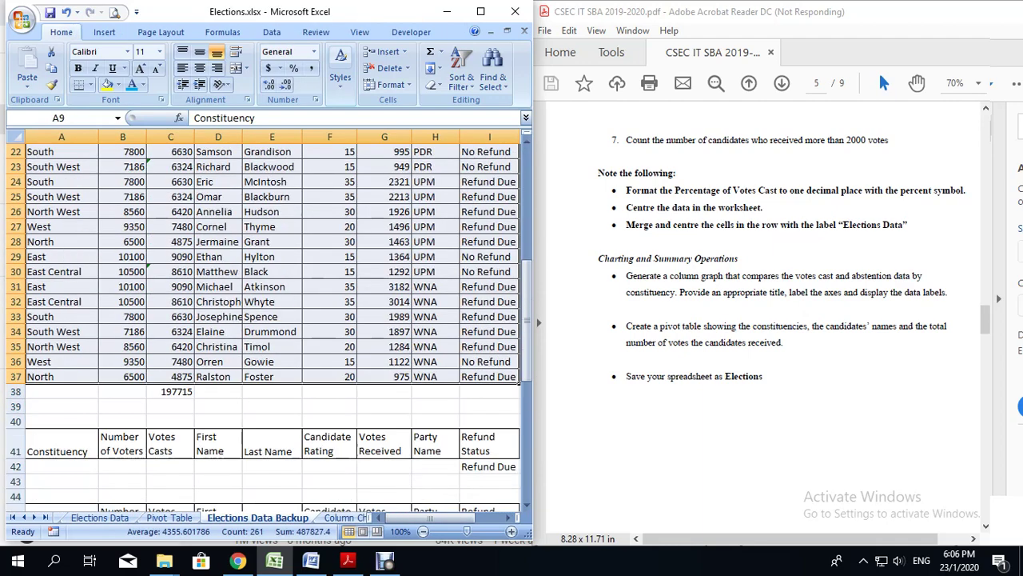
left_click(24, 517)
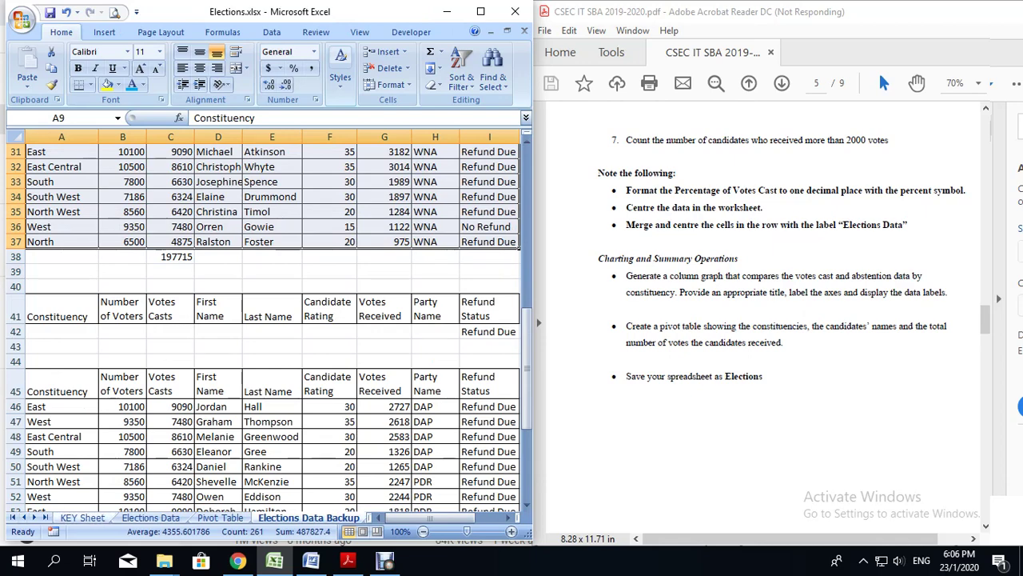
left_click(82, 517)
left_click(150, 517)
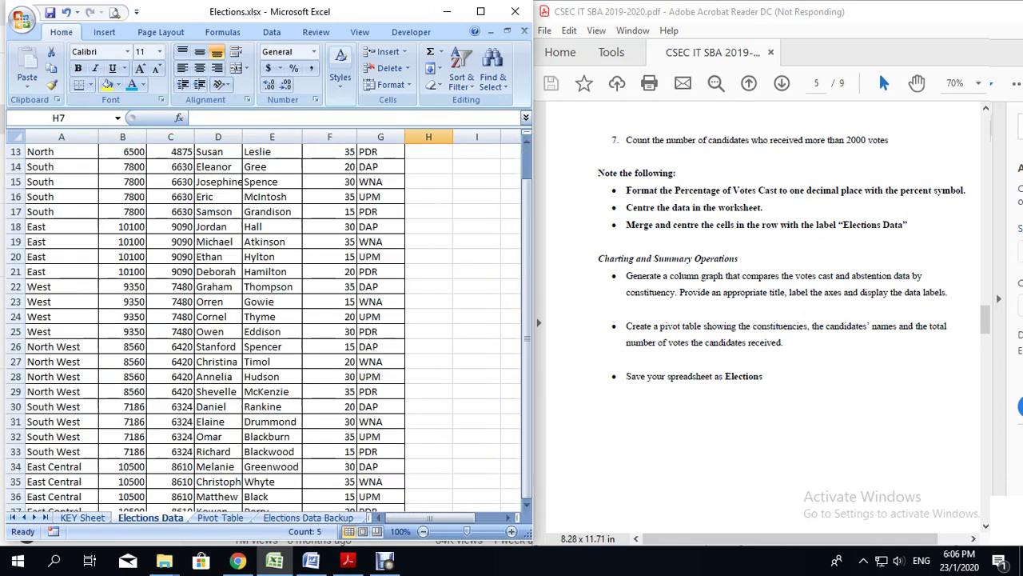
scroll(264, 320, "up", 4)
scroll(264, 319, "down", 3)
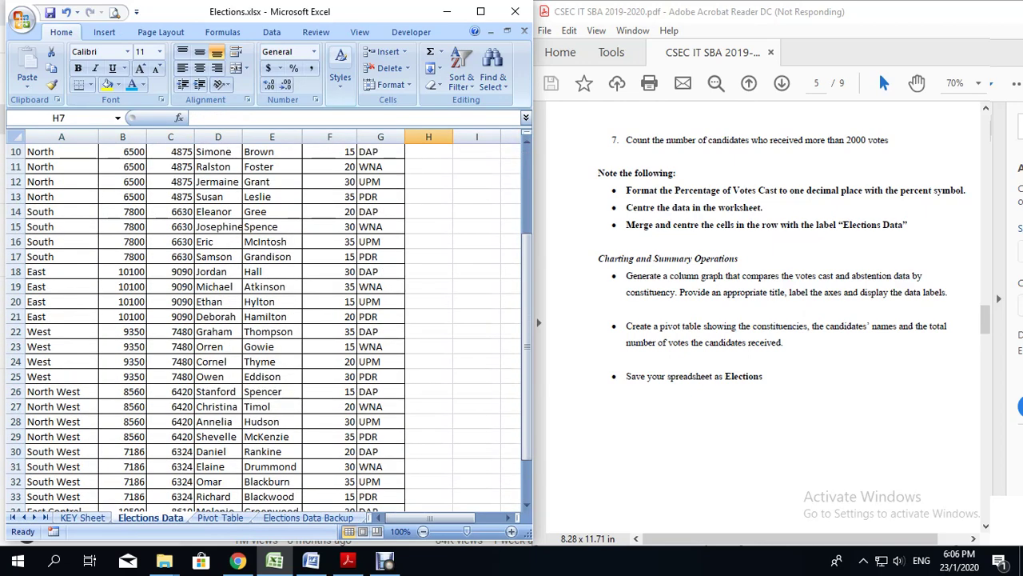
left_click(220, 518)
left_click(45, 517)
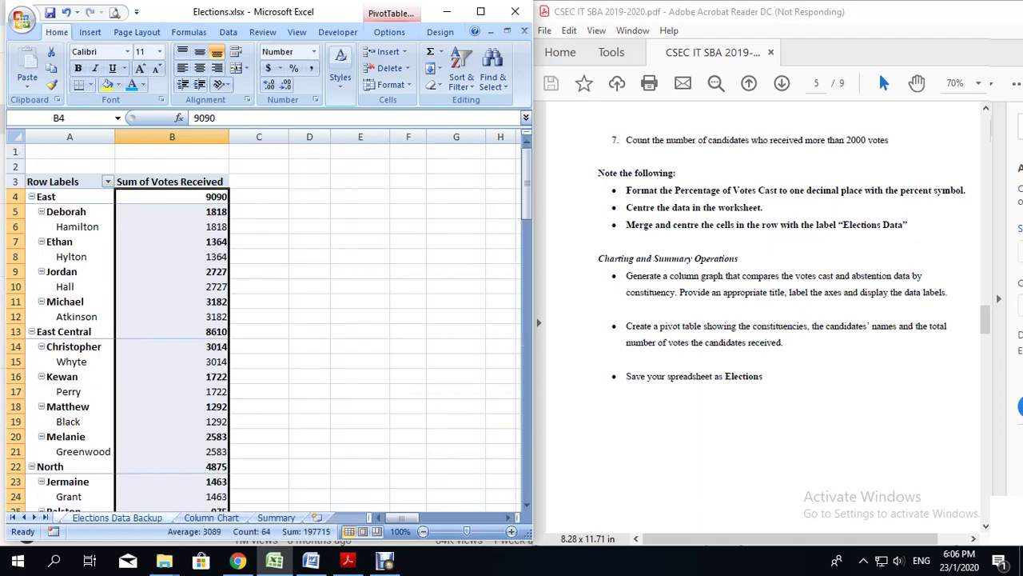
left_click(118, 518)
scroll(263, 320, "up", 6)
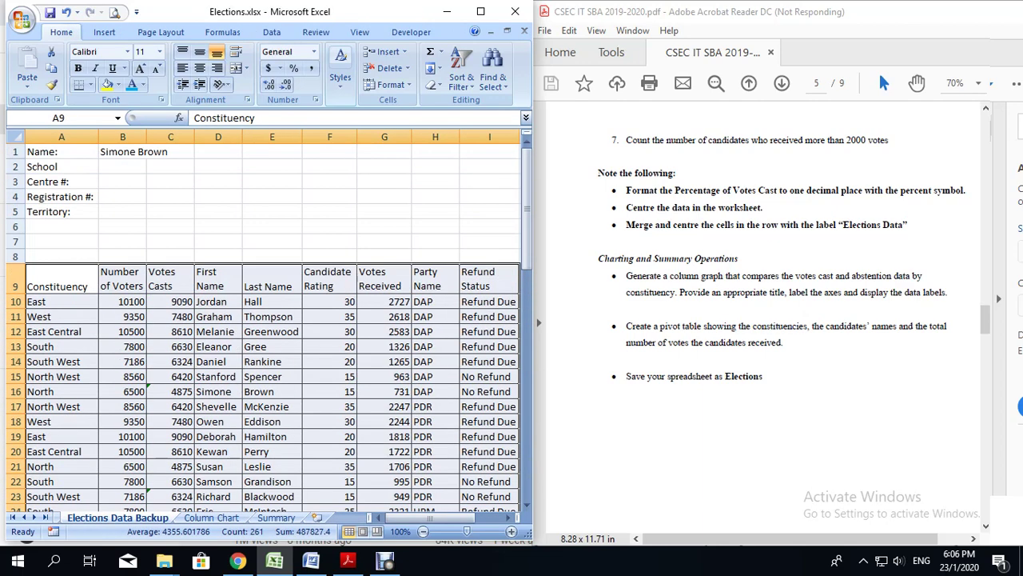
scroll(264, 319, "down", 1)
key("ctrl+Page_Down")
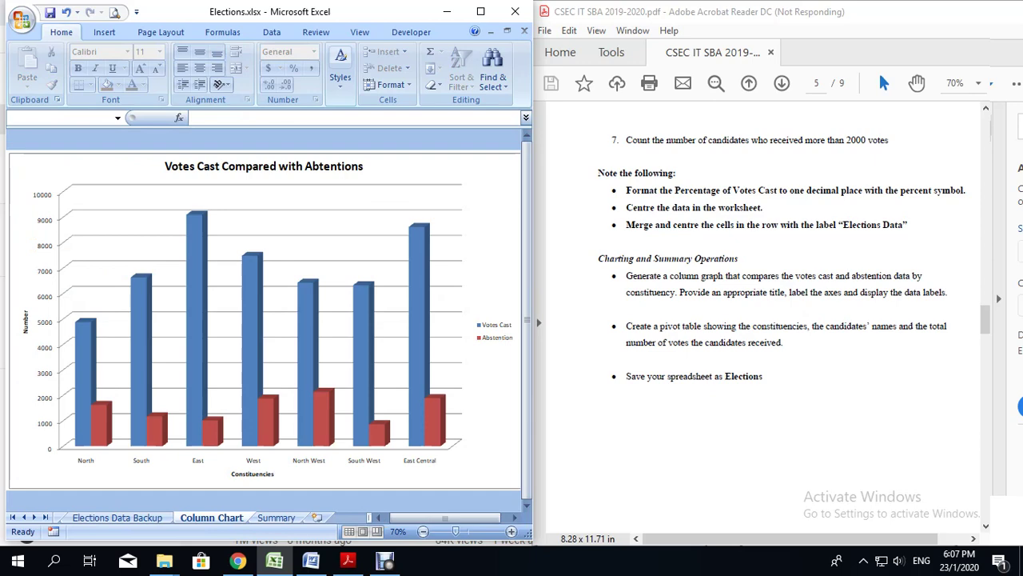
key("ctrl+Page_Down")
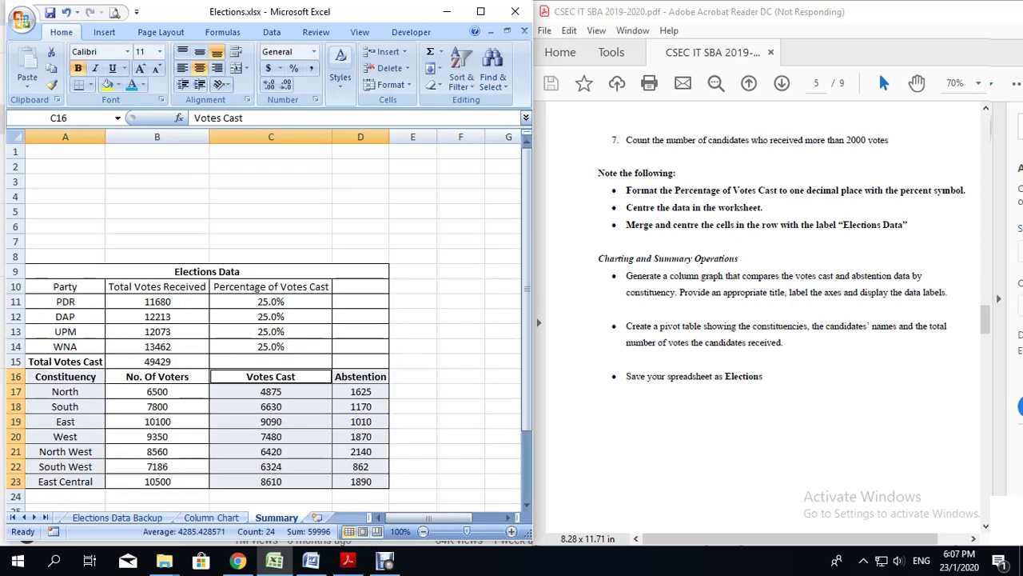
Move the Pivot Table worksheet to the end of the workbook, after Summary
left_click(12, 517)
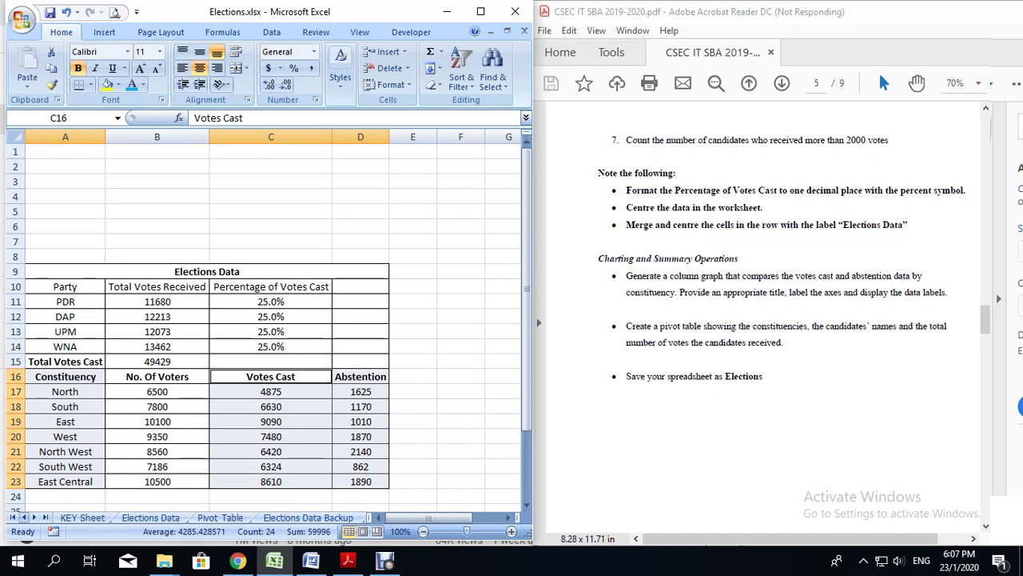
left_click(220, 517)
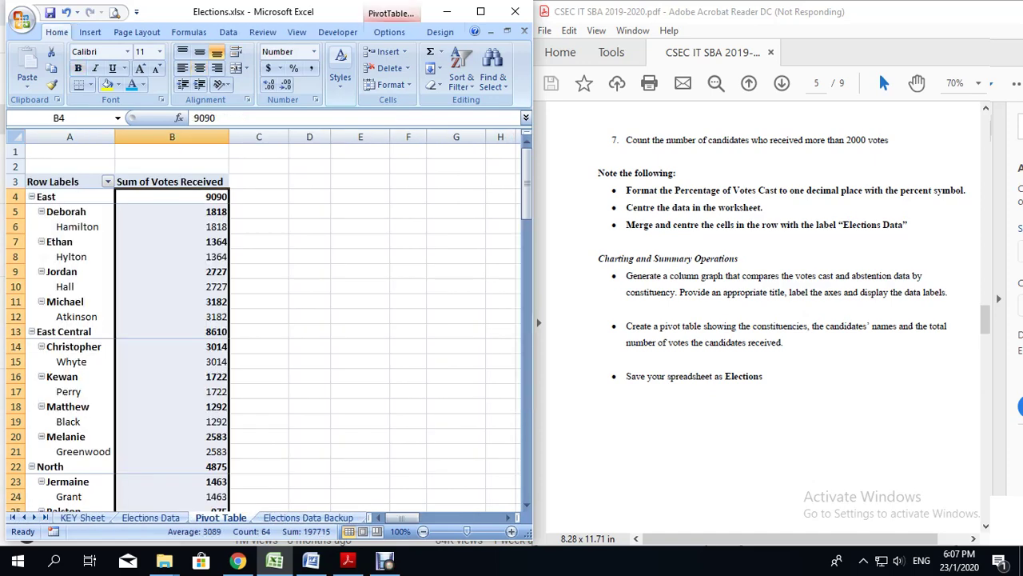
left_click(41, 517)
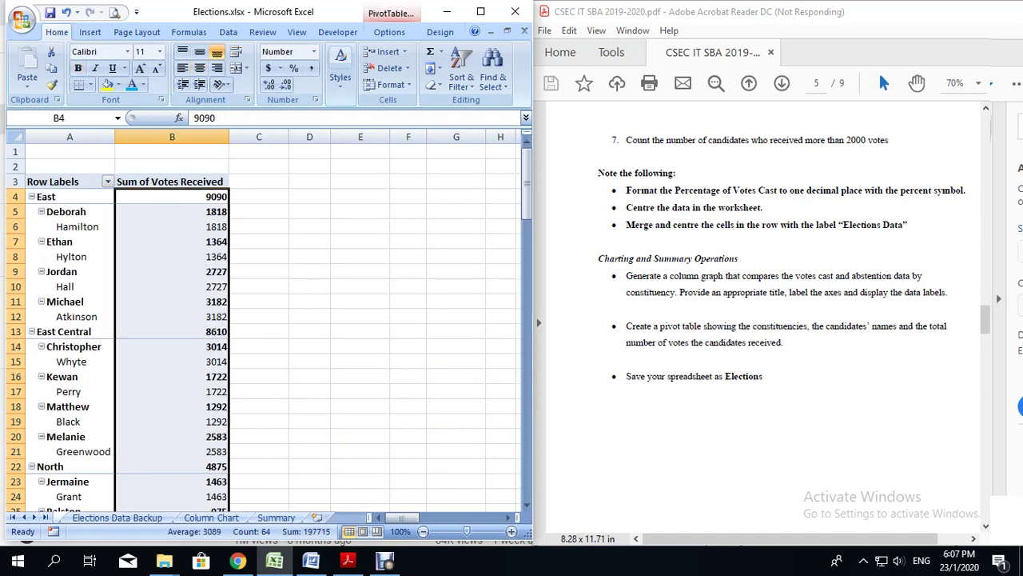
left_click(35, 518)
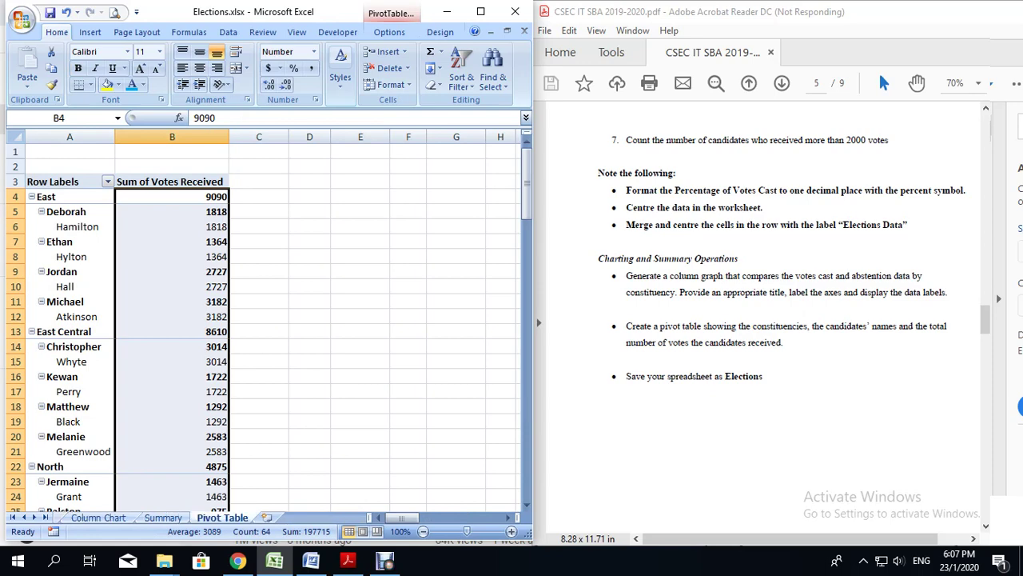
mouse_move(385, 560)
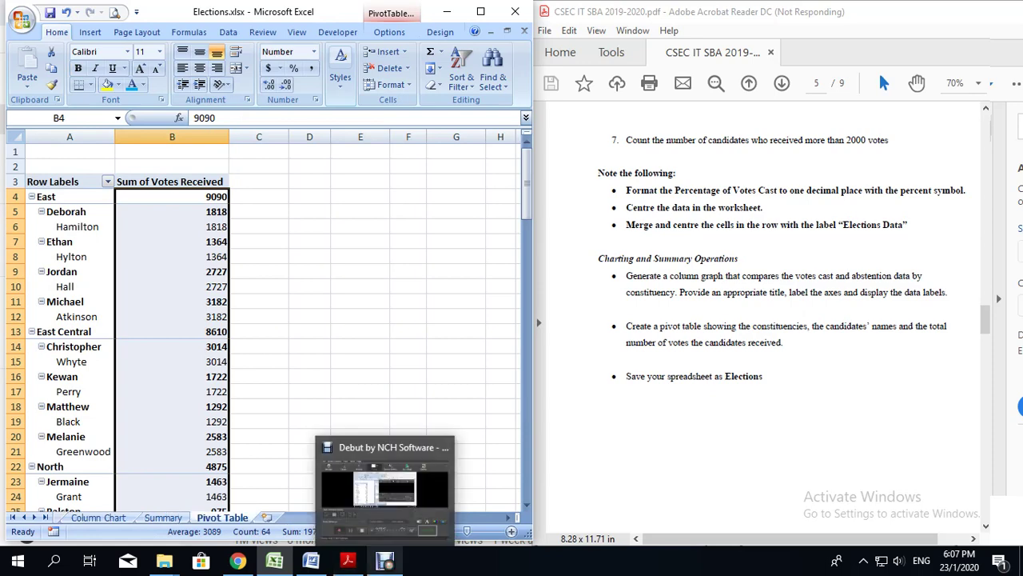
left_click(383, 488)
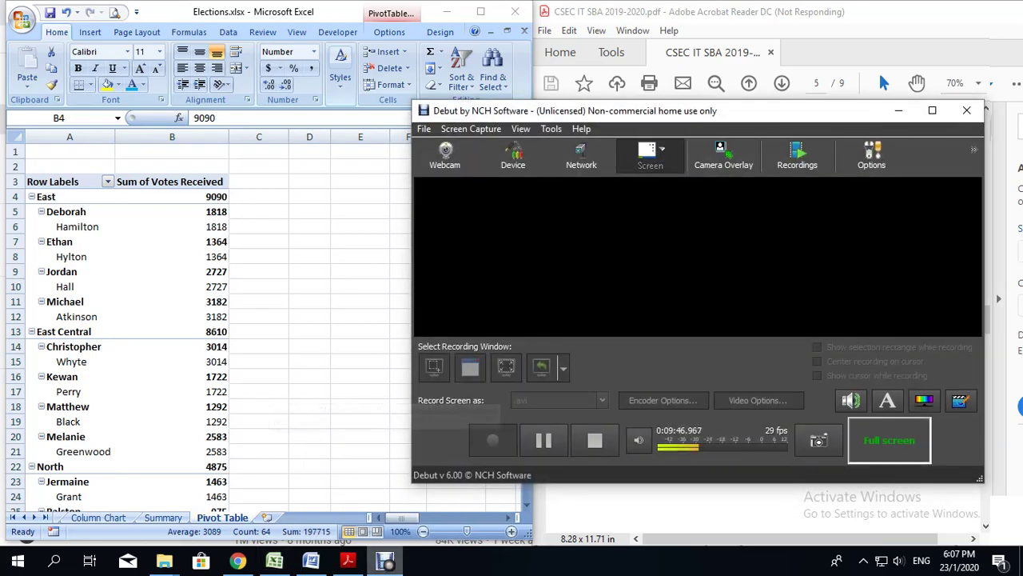